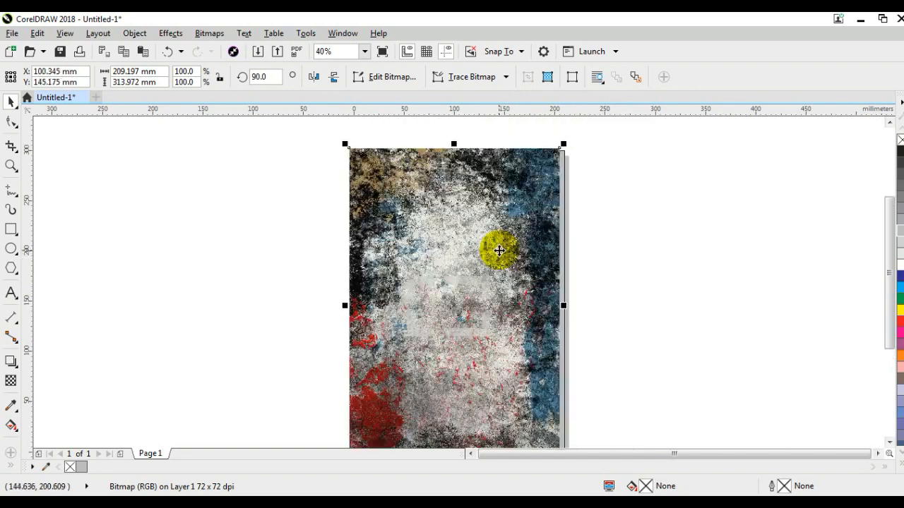
Resize the grunge texture bitmap to about 217 by 305 mm so it covers the grey page-sized rectangle on all sides
left_click(498, 251)
key("shift+F4")
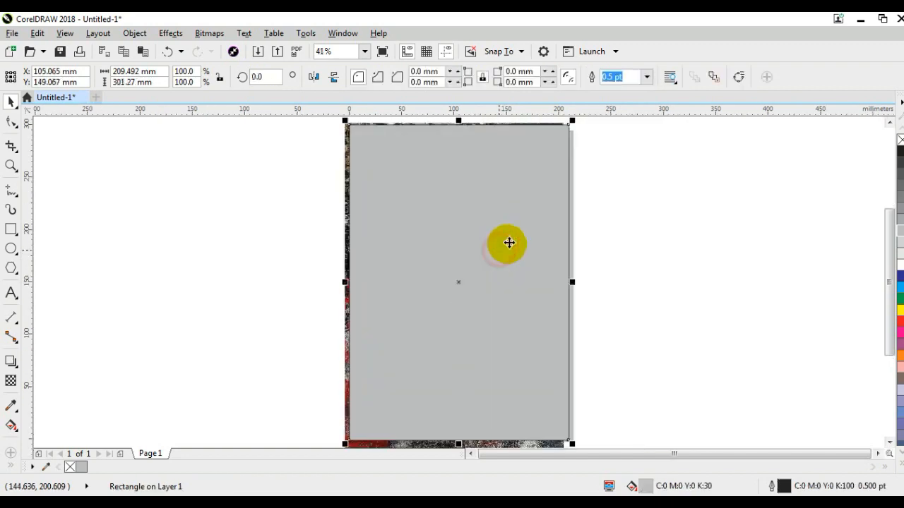
left_click(347, 171)
left_click_drag(570, 285, 576, 285)
left_click(889, 443)
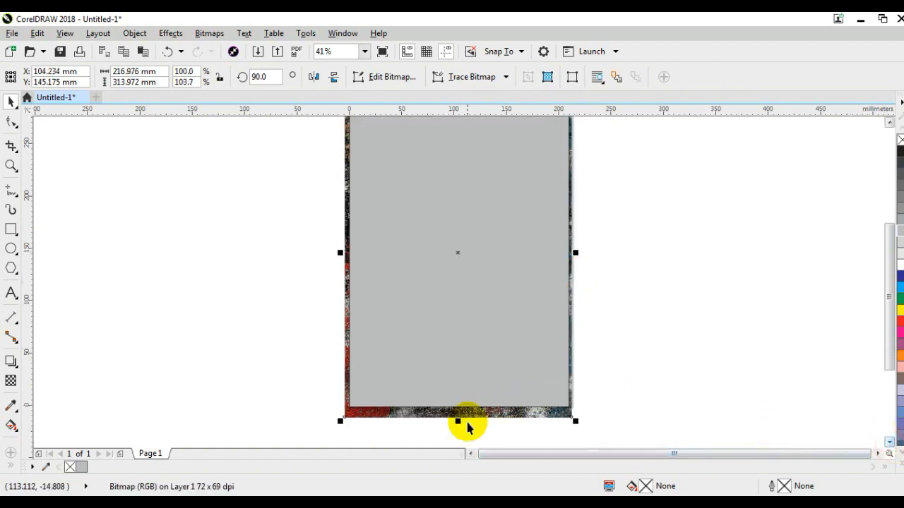
left_click_drag(459, 422, 470, 412)
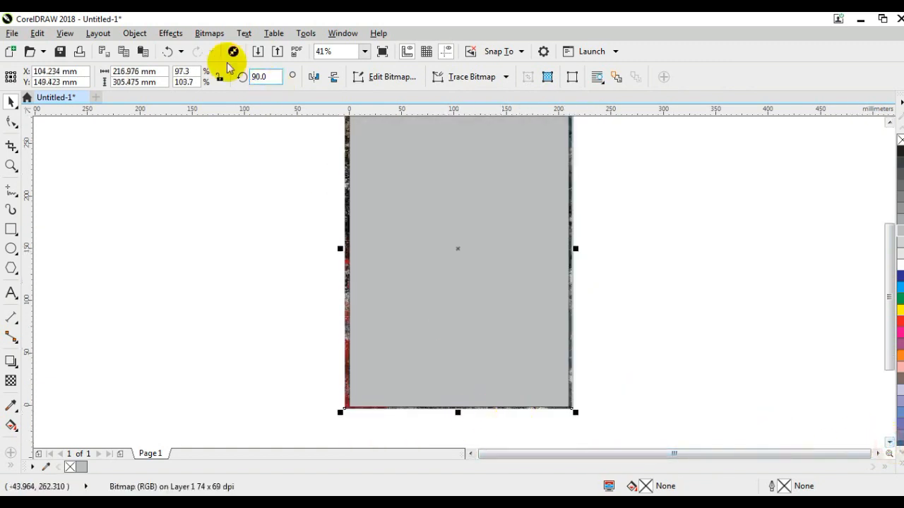
PowerClip the grunge texture inside the grey page-sized rectangle and remove the rectangle's outline
left_click(147, 36)
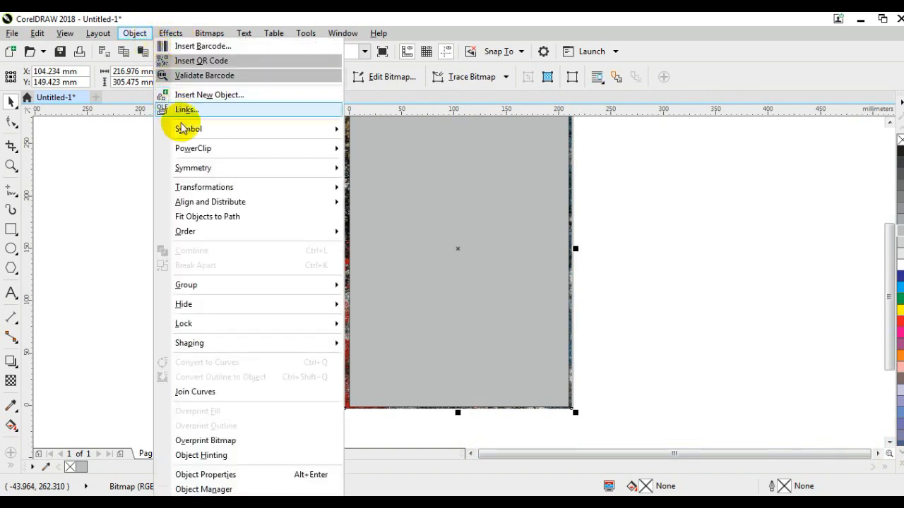
mouse_move(252, 151)
left_click(385, 150)
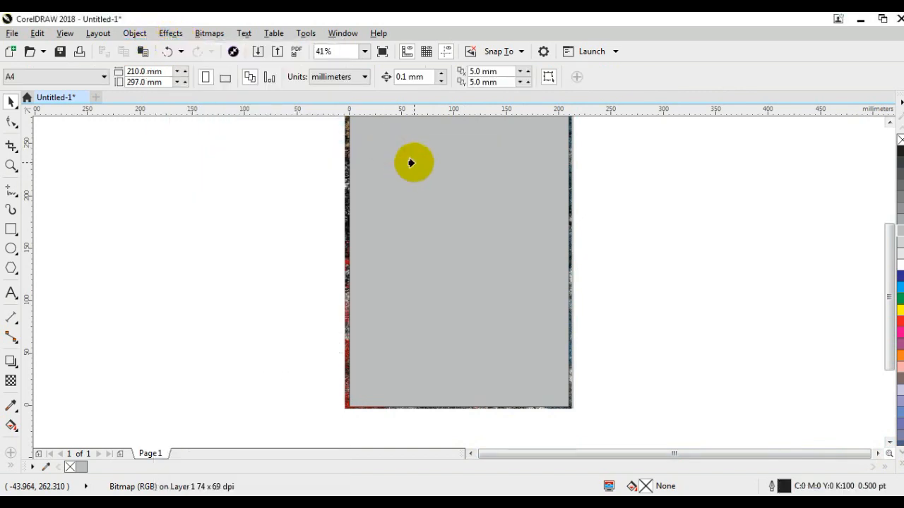
left_click(414, 163)
left_click(620, 248)
left_click(510, 247)
left_click(688, 190)
left_click(511, 258)
left_click(664, 254)
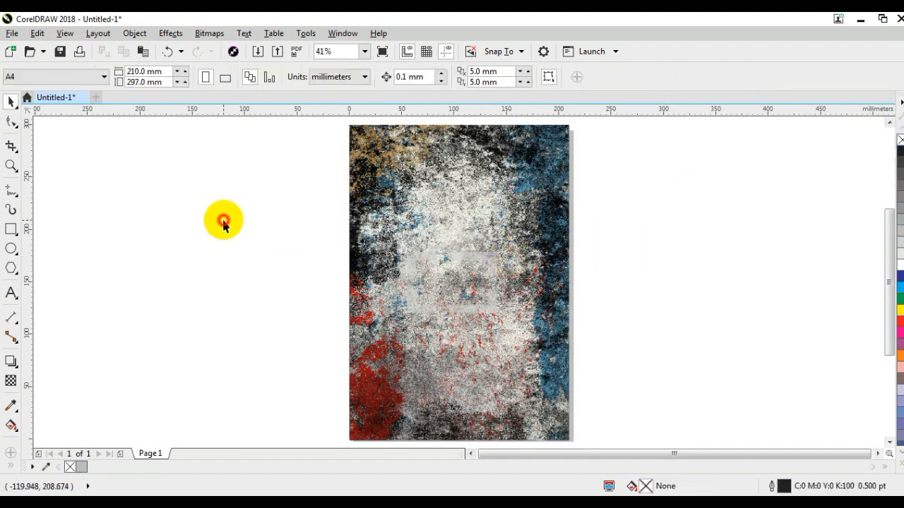
Paste the motocross rider image over the texture and enlarge it to about 191 by 217 mm in the upper part of the page
right_click(216, 187)
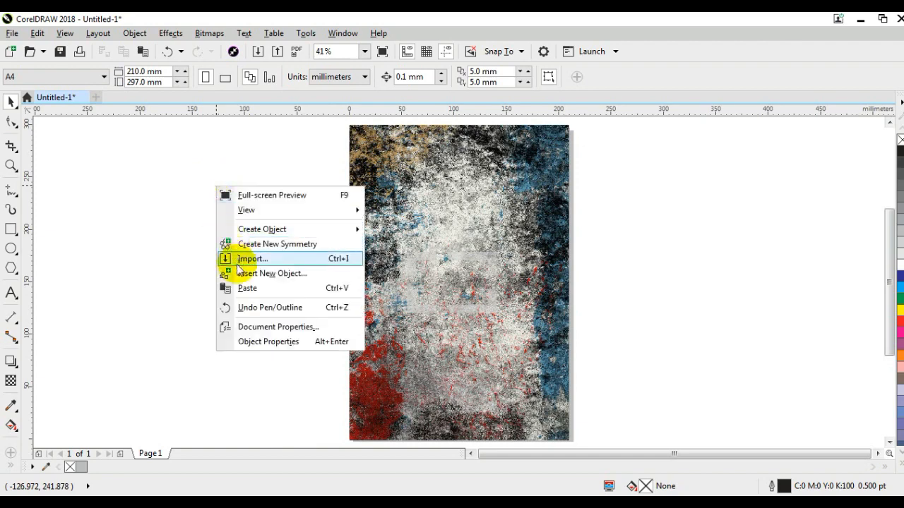
left_click(242, 289)
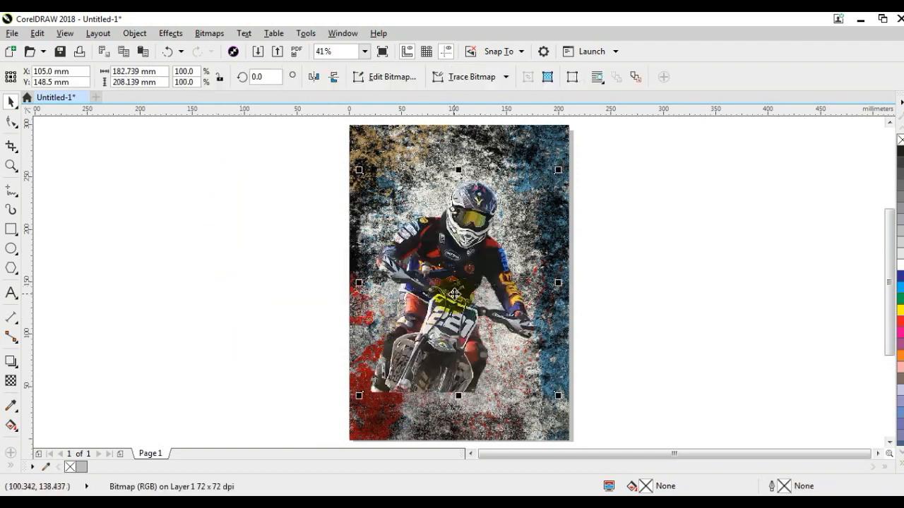
left_click_drag(455, 294, 463, 278)
mouse_move(568, 152)
left_mouse_down()
mouse_move(555, 151)
mouse_move(569, 136)
left_mouse_up()
left_click_drag(493, 209, 486, 218)
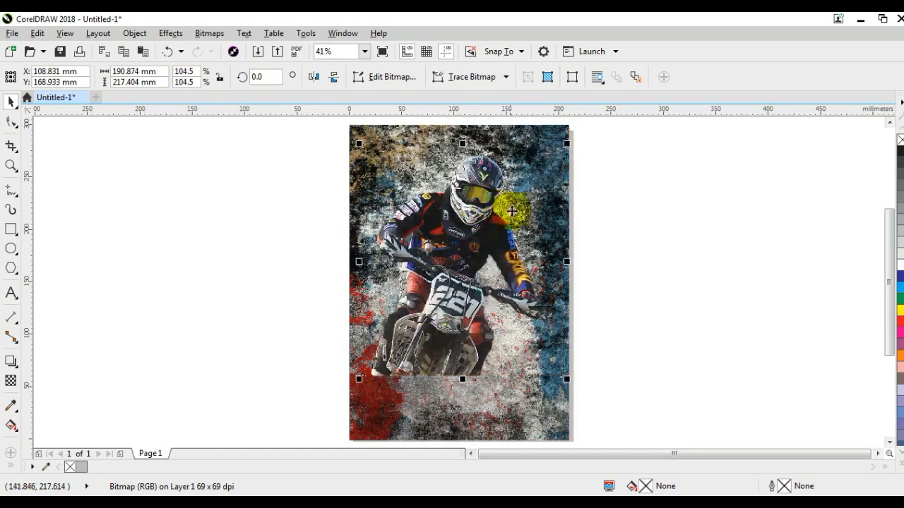
Raise the rider bitmap's contrast to 33 with the Brightness/Contrast/Intensity adjustment
left_click(11, 165)
left_click_drag(338, 147, 582, 391)
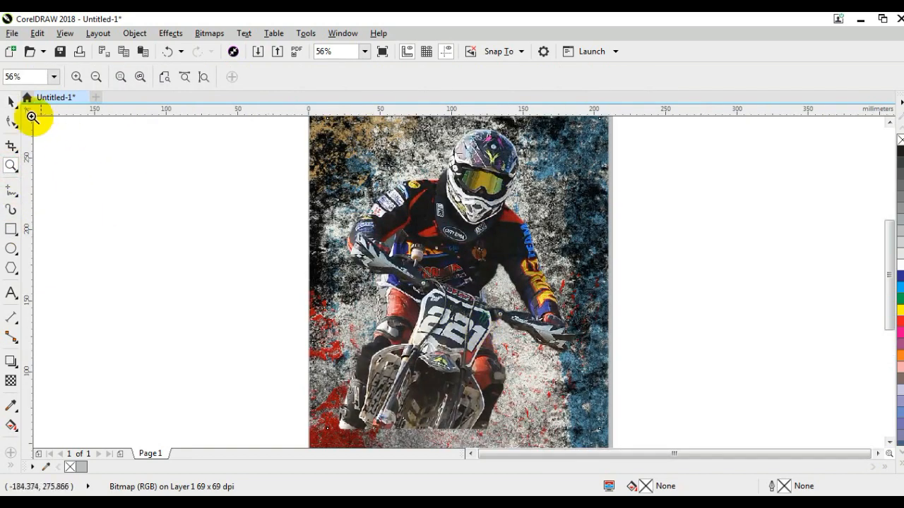
left_click(11, 102)
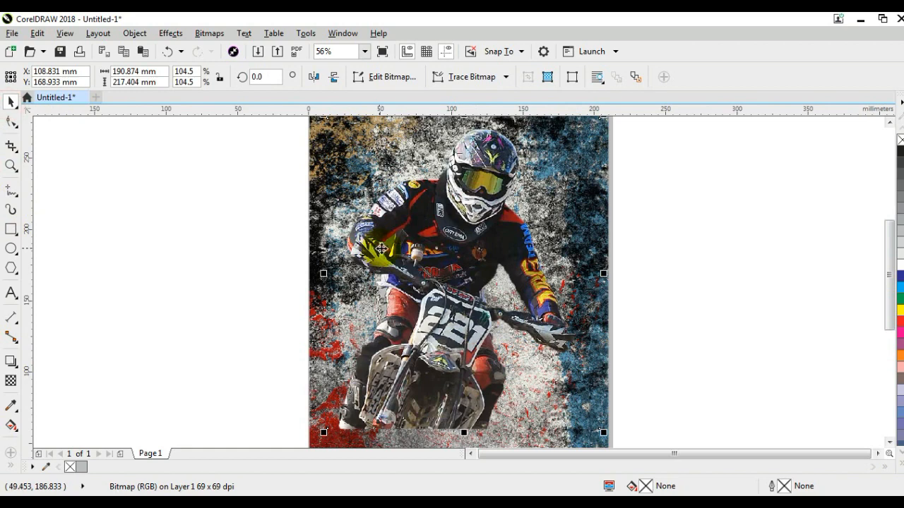
left_click(173, 33)
mouse_move(192, 55)
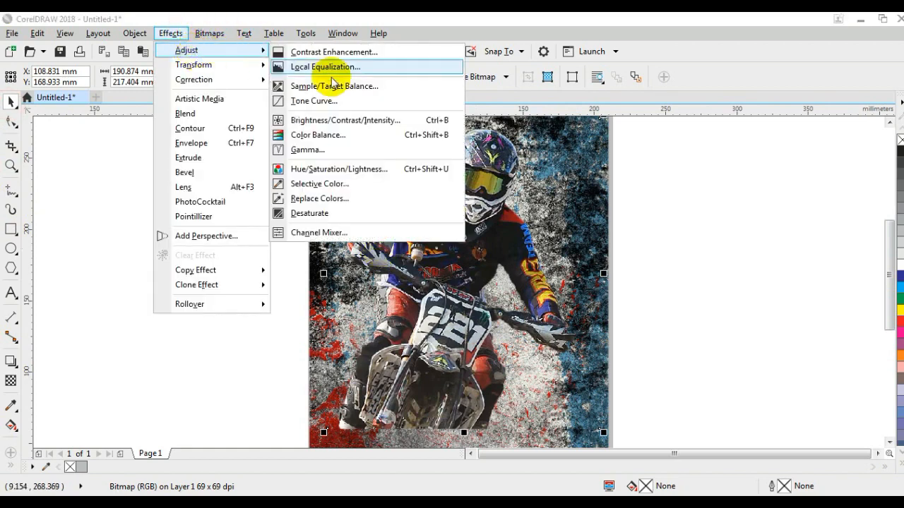
left_click(360, 118)
left_click_drag(487, 185, 612, 191)
left_click_drag(721, 202, 757, 200)
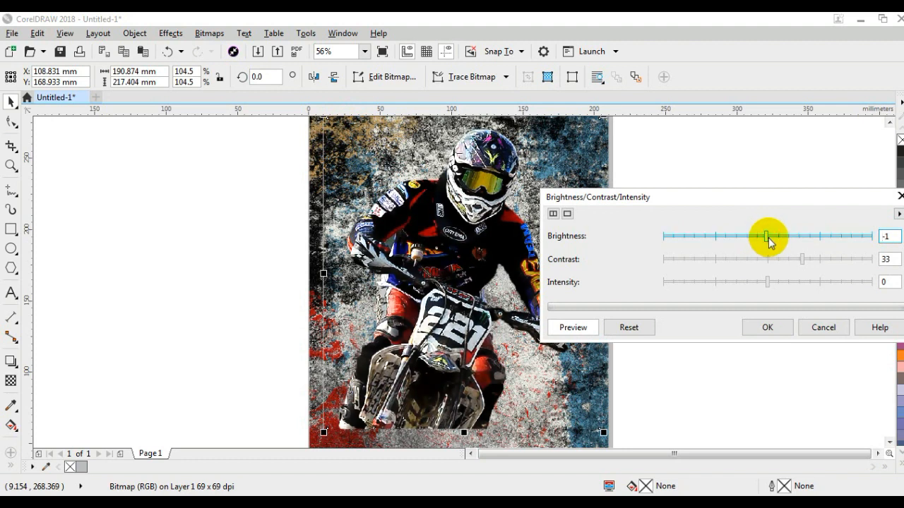
left_click(777, 327)
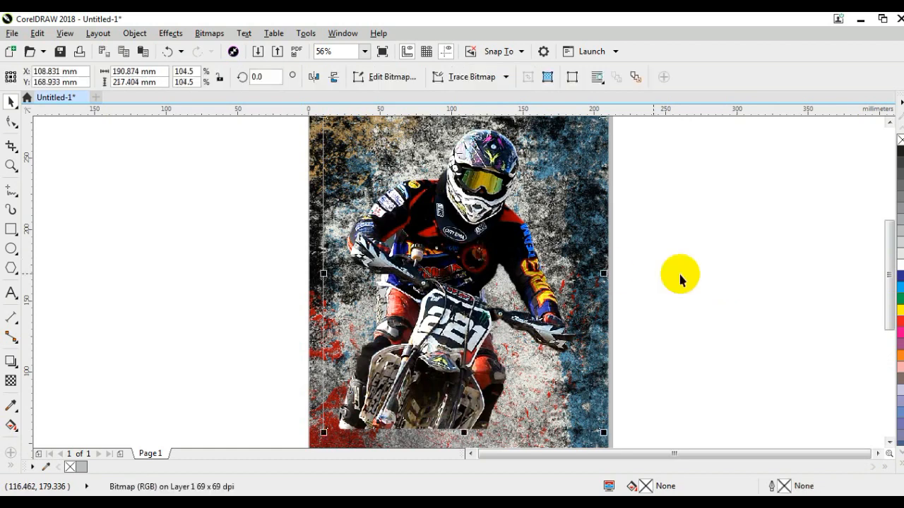
Shift the rider slightly toward the page's right edge, to about X 115.8 mm, Y 169.7 mm
left_click_drag(456, 263, 459, 262)
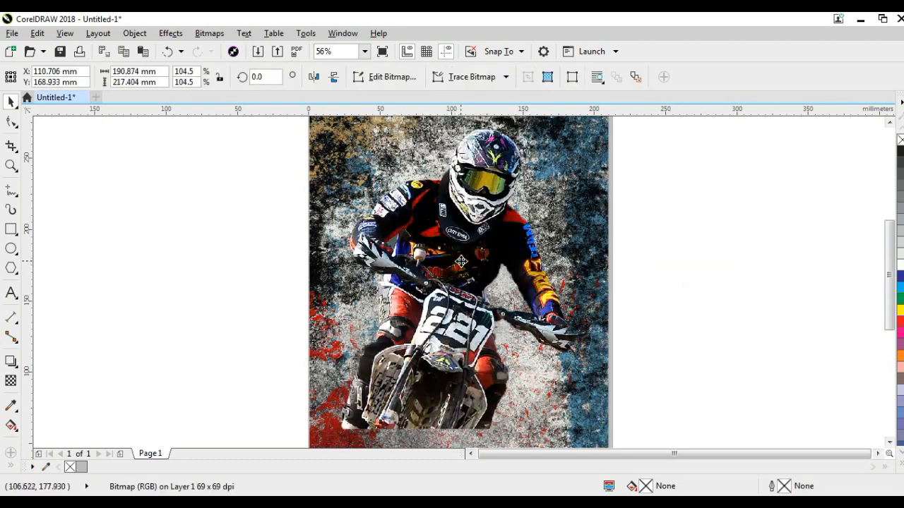
left_click_drag(462, 261, 462, 260)
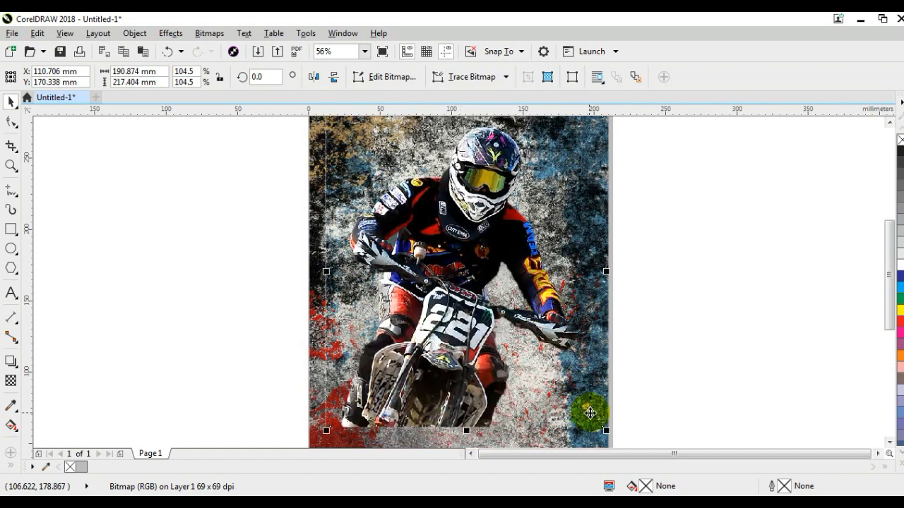
left_click(594, 440)
key("F4")
left_click(449, 290)
left_click_drag(449, 295, 455, 299)
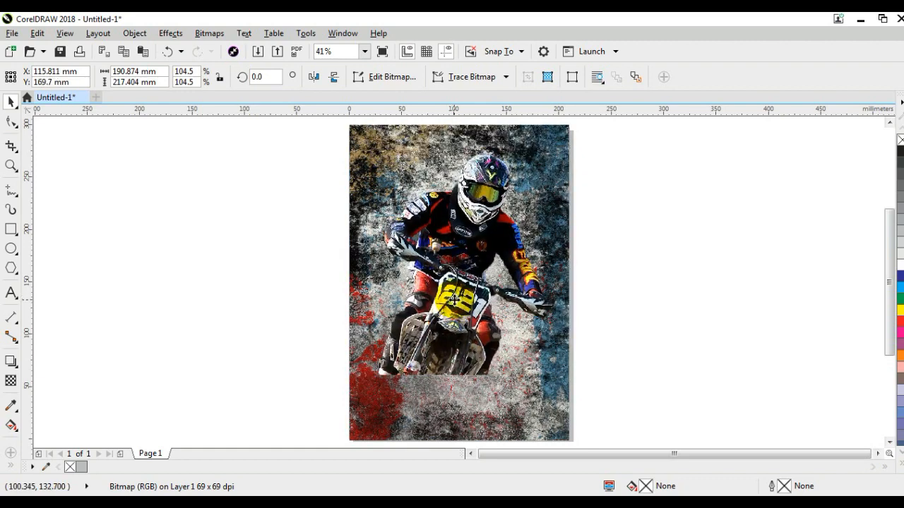
left_click(669, 285)
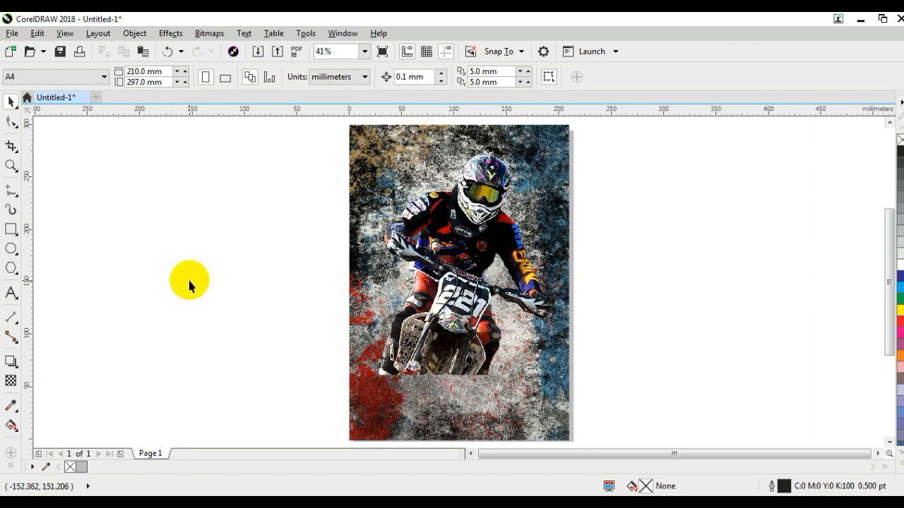
Paste the mud splash image and enlarge it to about 421 by 237 mm across the bottom of the page, over the wheel
right_click(189, 285)
left_click(220, 383)
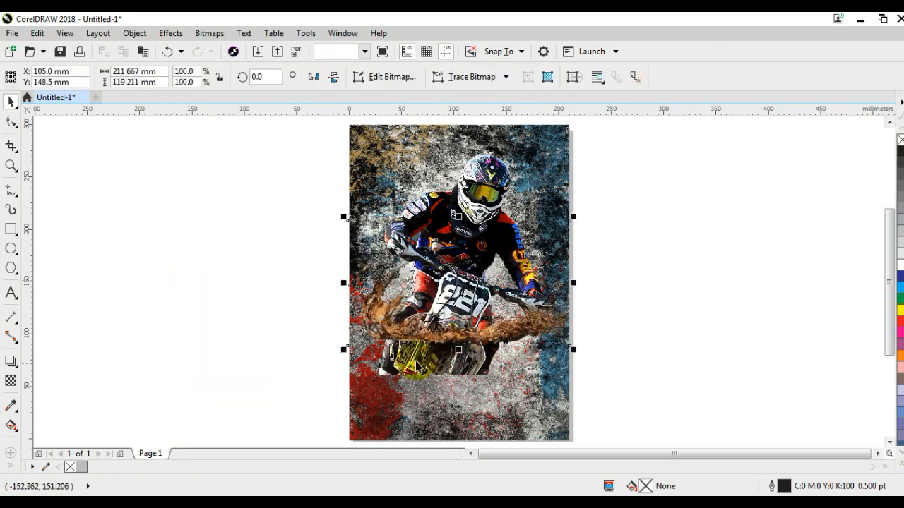
left_click_drag(447, 323, 440, 354)
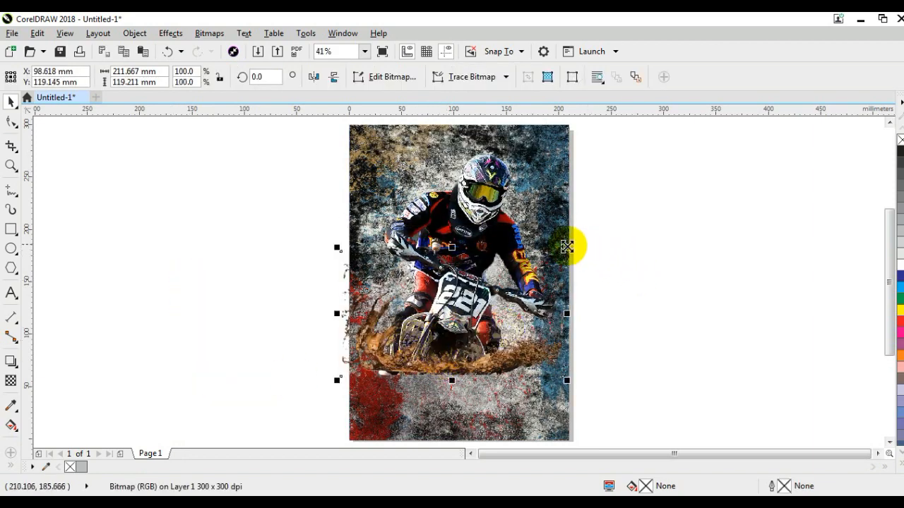
left_click_drag(567, 248, 700, 188)
left_click_drag(597, 380, 677, 399)
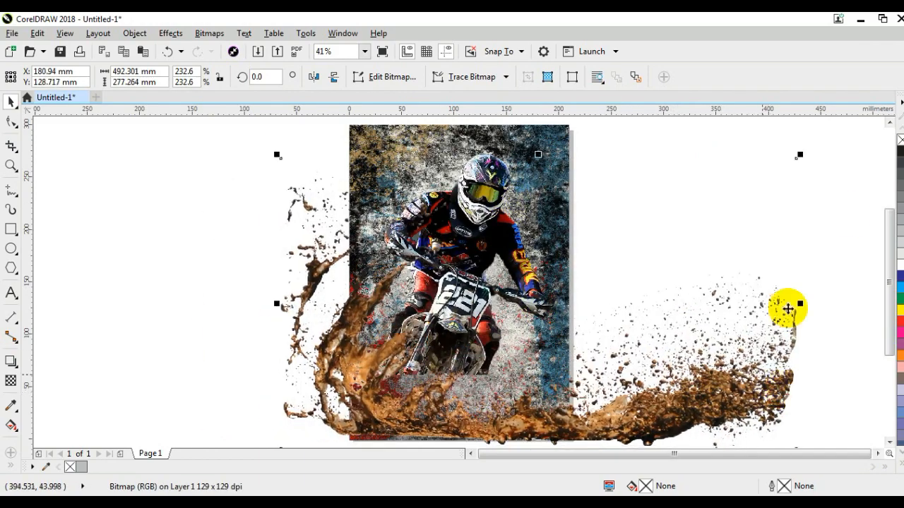
left_click_drag(781, 157, 725, 197)
left_click_drag(664, 375, 669, 394)
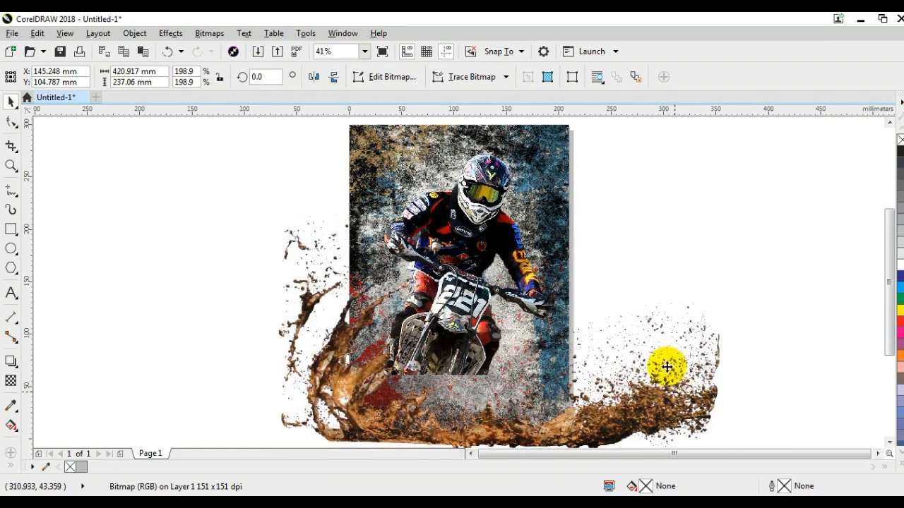
left_click(783, 188)
Lower the rider so the wheel sits in the mud splash, and shift both images slightly toward the page's left side
left_click_drag(477, 176, 484, 221)
left_click(484, 215)
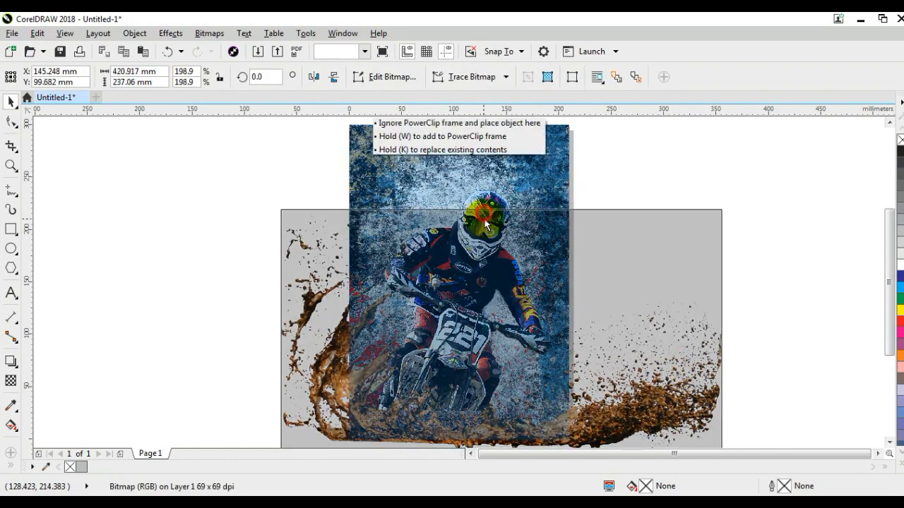
key("Up")
key("Up")
left_click(487, 200)
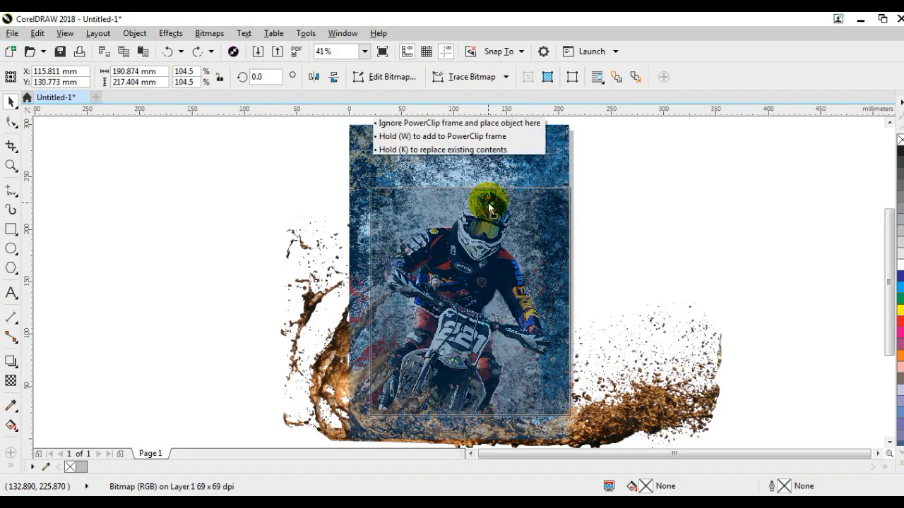
left_click_drag(677, 401, 676, 398)
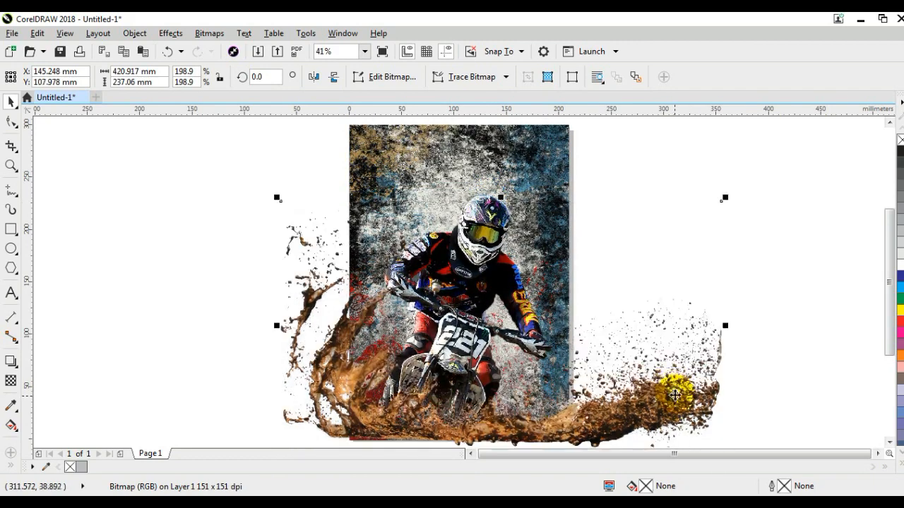
left_click(483, 206, "shift")
left_click_drag(486, 211, 485, 217)
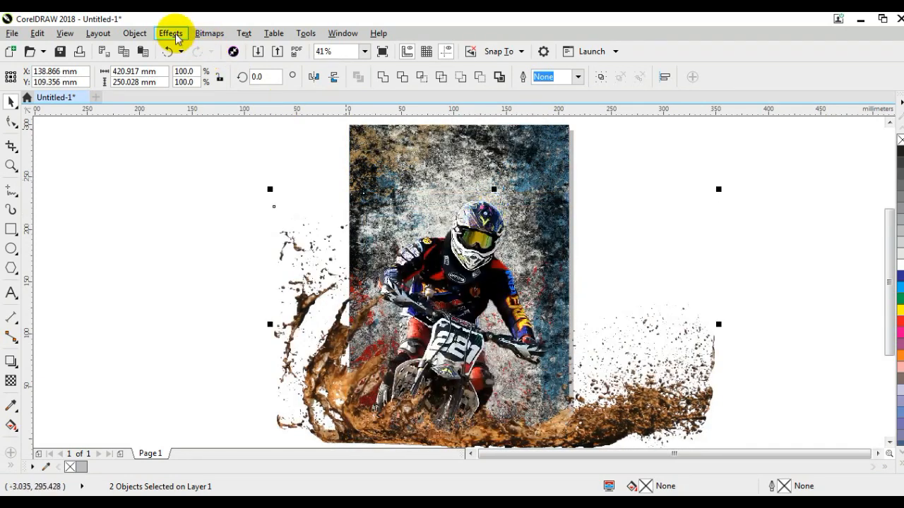
PowerClip the selected rider and mud splash inside the textured page-sized frame
left_click(133, 33)
mouse_move(313, 151)
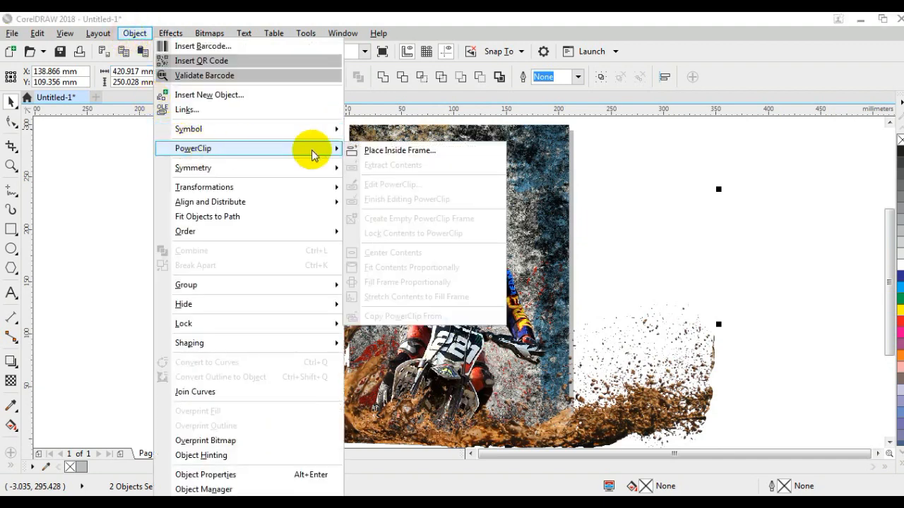
left_click(395, 149)
left_click(360, 131)
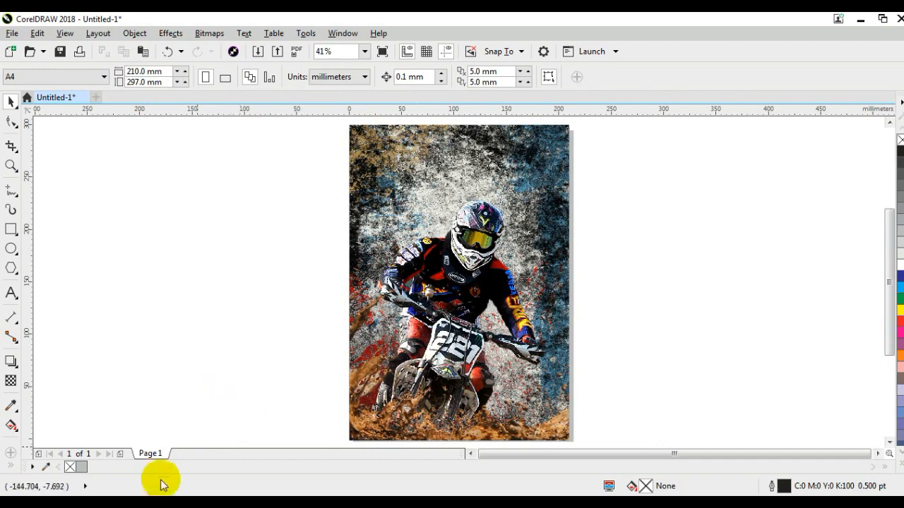
Paste the brown dirt splatter image, place it in the empty area left of the page, and rotate it to 90 degrees
right_click(227, 219)
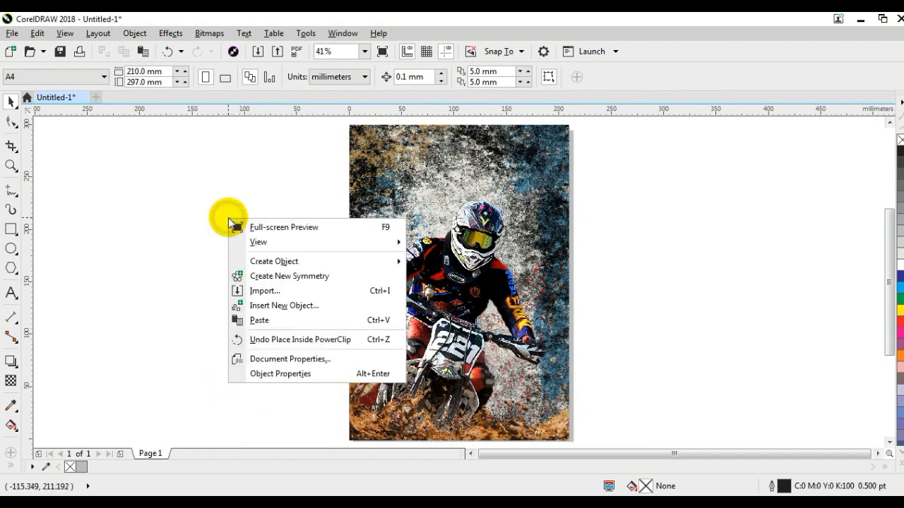
left_click(251, 319)
left_click_drag(503, 239, 286, 254)
left_click_drag(366, 374, 297, 207)
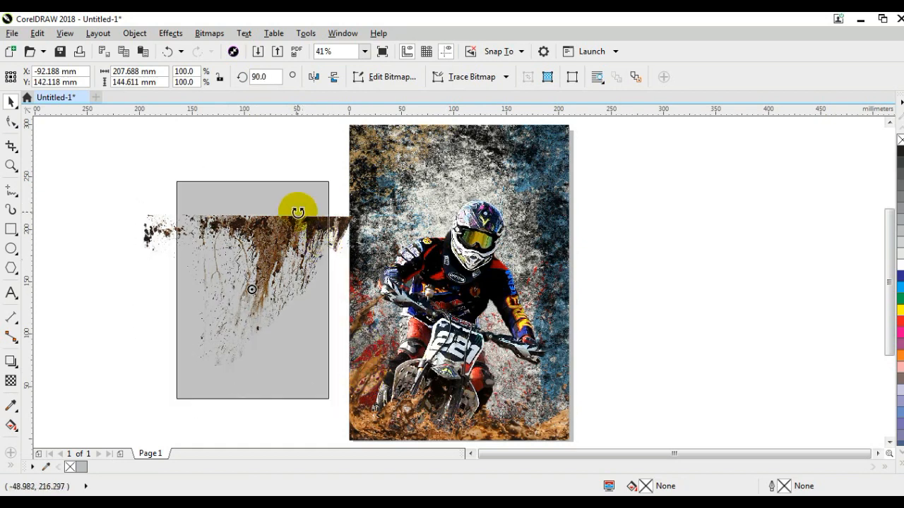
Mirror the dirt splatter vertically
left_click(313, 77)
left_click(314, 78)
left_click(334, 77)
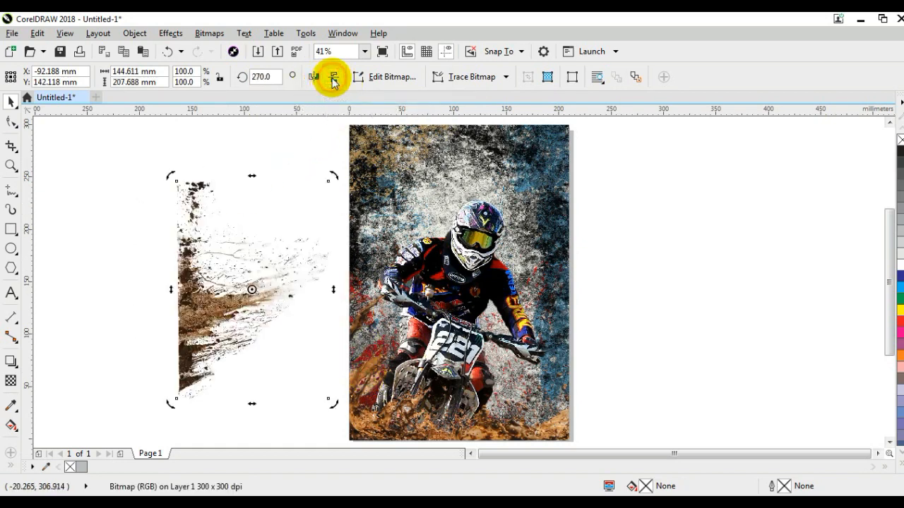
Move the splatter onto the page's left edge over the rider's arm and enlarge it to about 170 by 245 mm
left_click_drag(218, 272, 382, 281)
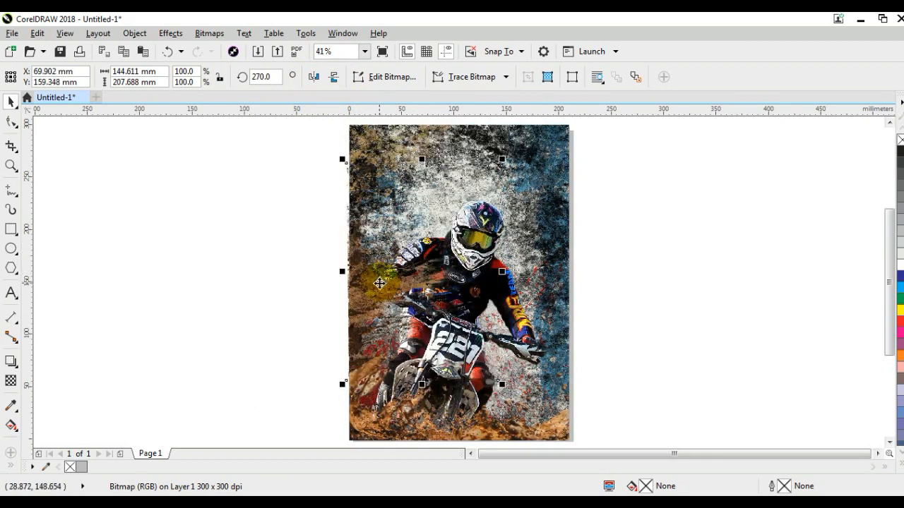
left_click_drag(502, 157, 534, 111)
left_click_drag(381, 264, 387, 284)
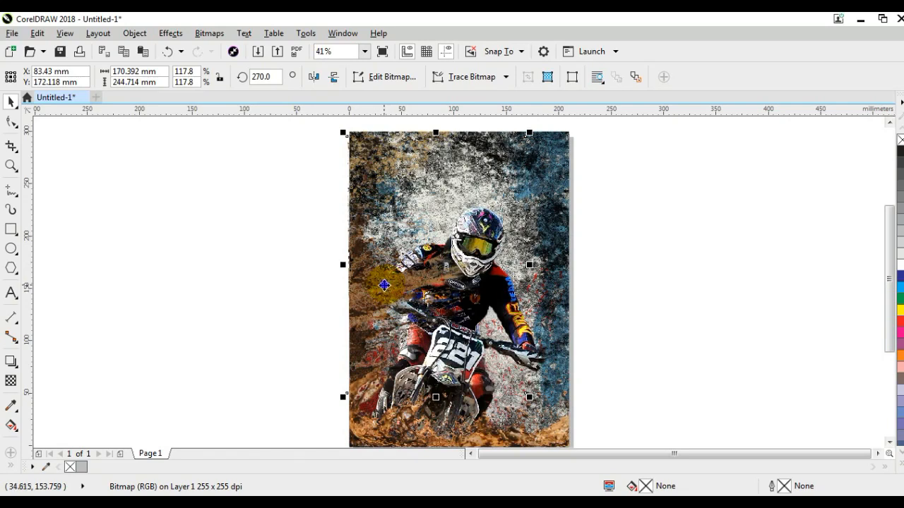
PowerClip the dirt splatter inside the page-sized frame and open the frame's contents for editing
right_click(390, 283)
left_click(420, 108)
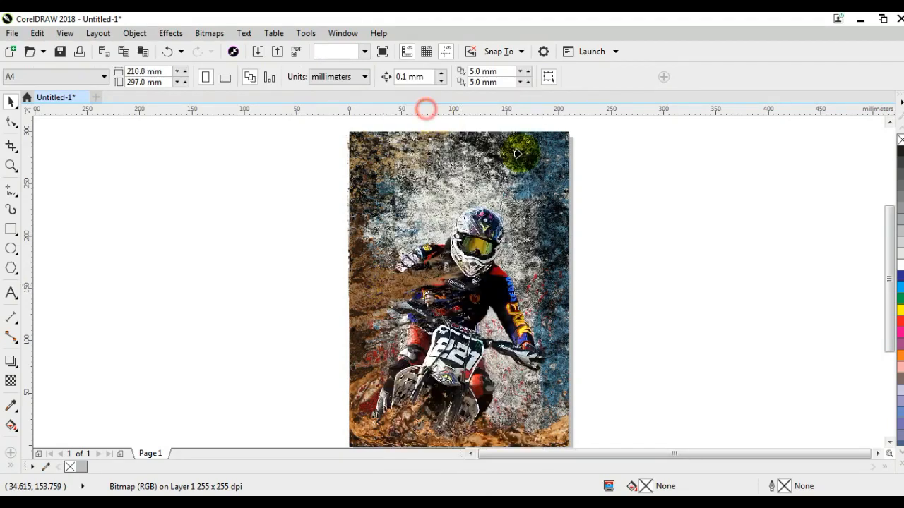
left_click(565, 145)
right_click(565, 145)
left_click(584, 126)
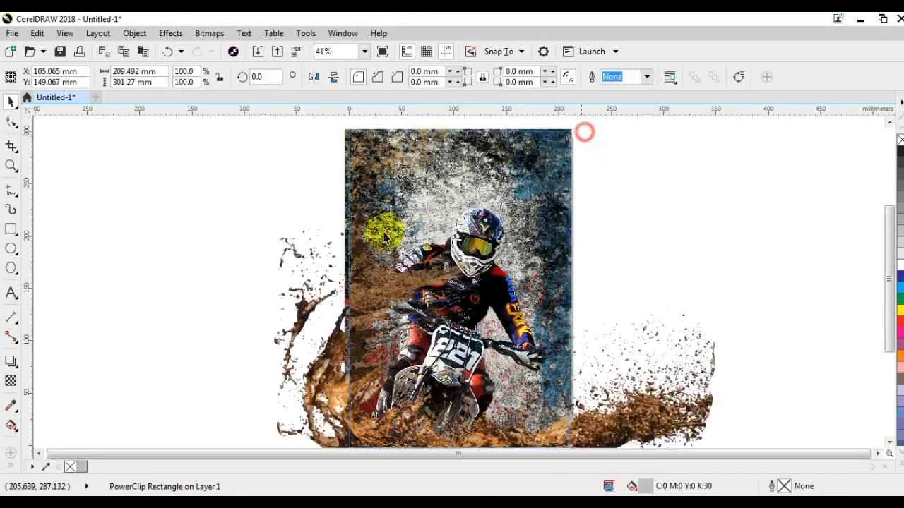
Send the brown dirt splatter behind the rider and finish editing the PowerClip contents
left_click(368, 259)
key("ctrl+Page_Down")
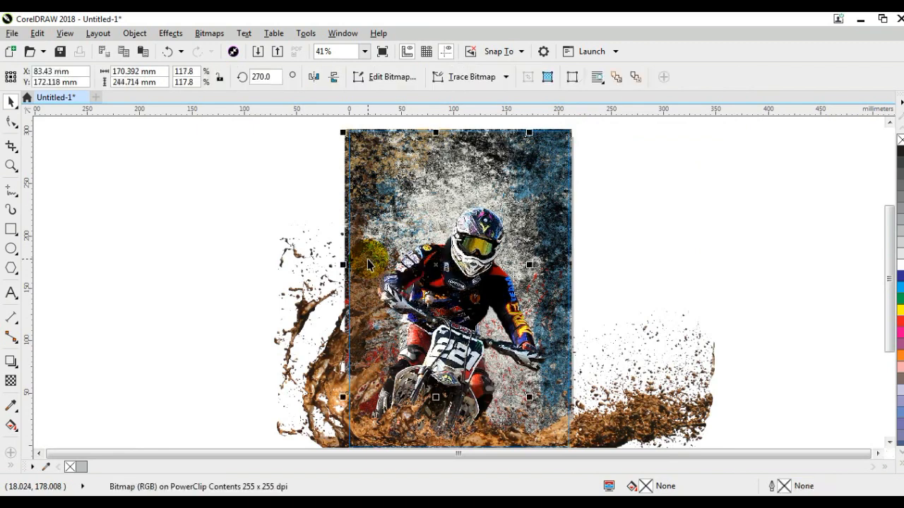
left_click(367, 265)
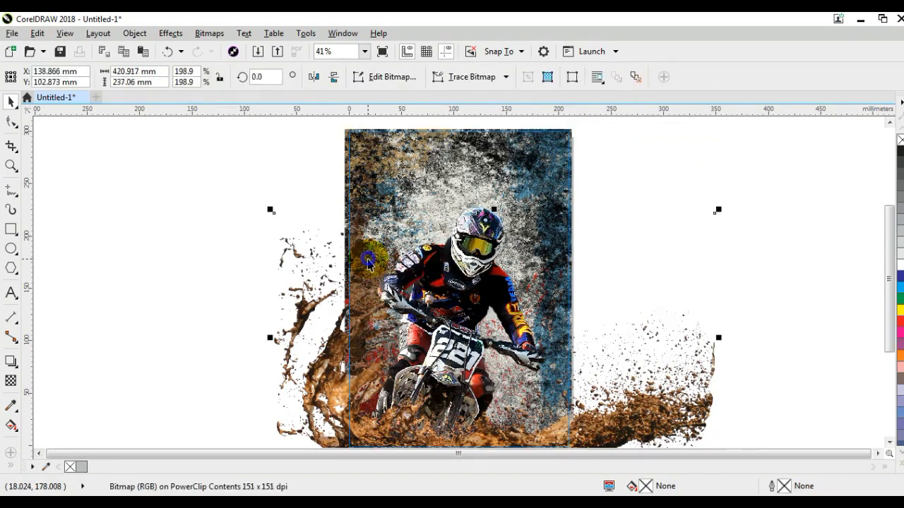
right_click(367, 265)
left_click(396, 171)
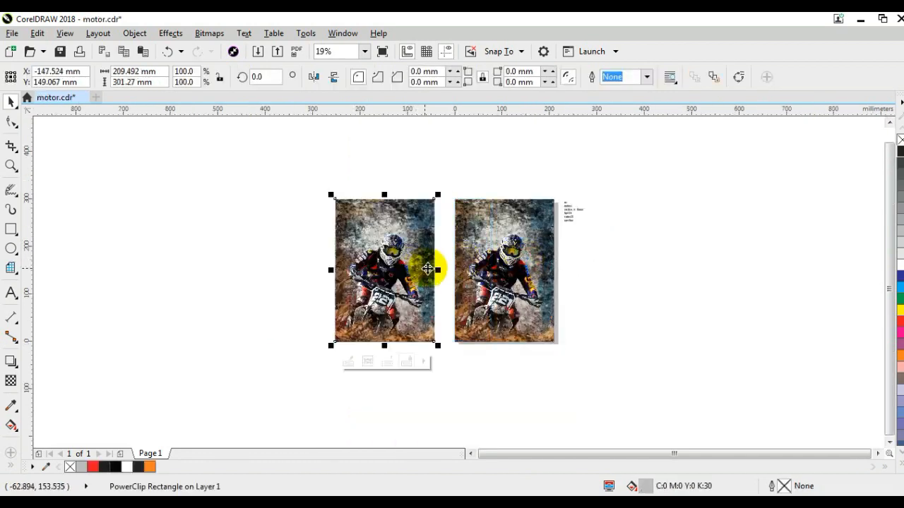
Open the PowerClip contents of the duplicate poster beside the page and delete its rider photo
key("shift+F2")
right_click(472, 237)
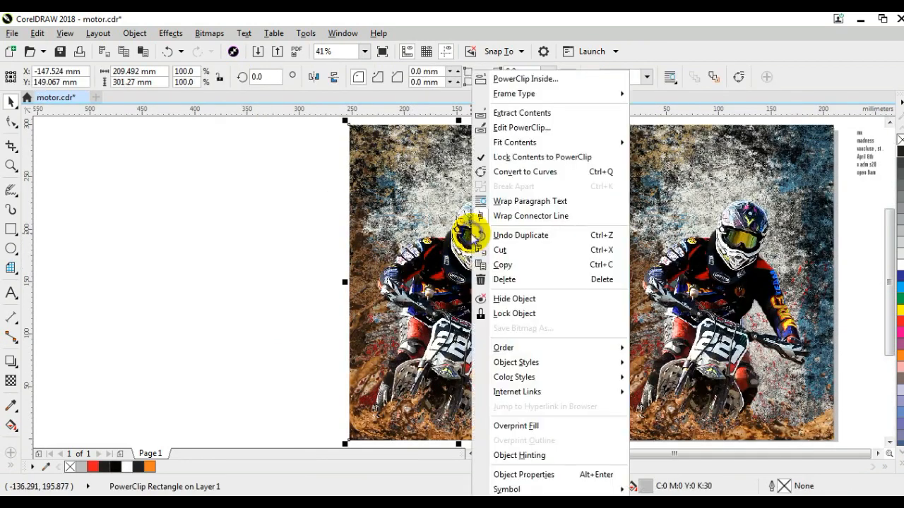
left_click(501, 127)
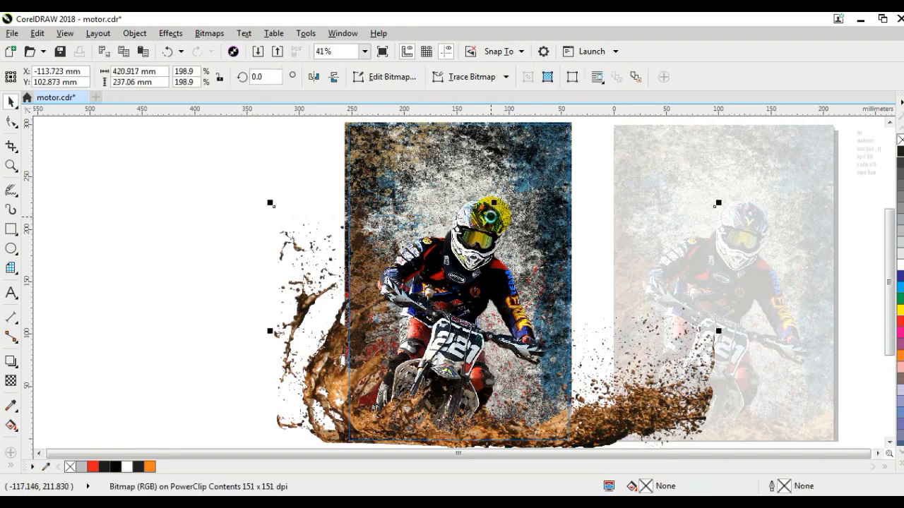
key("Delete")
key("ctrl+z")
left_click_drag(247, 167, 570, 432)
key("Delete")
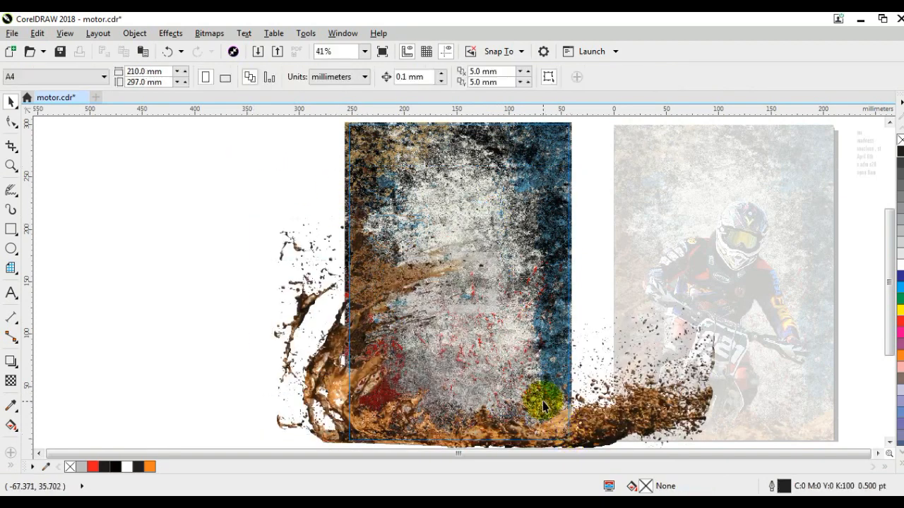
Paste the orange dirt bike rider image onto the duplicate poster and scale it down to about 205 by 203 mm
key("ctrl+z")
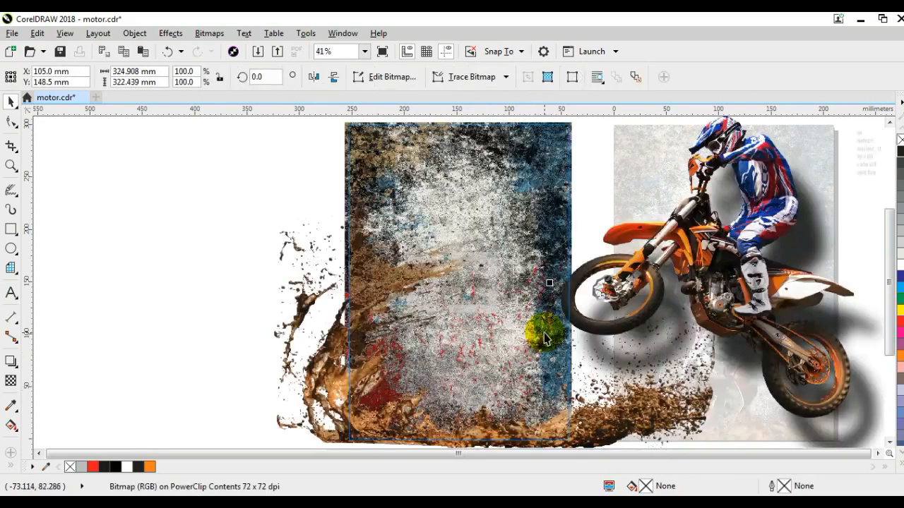
left_click_drag(727, 275, 489, 287)
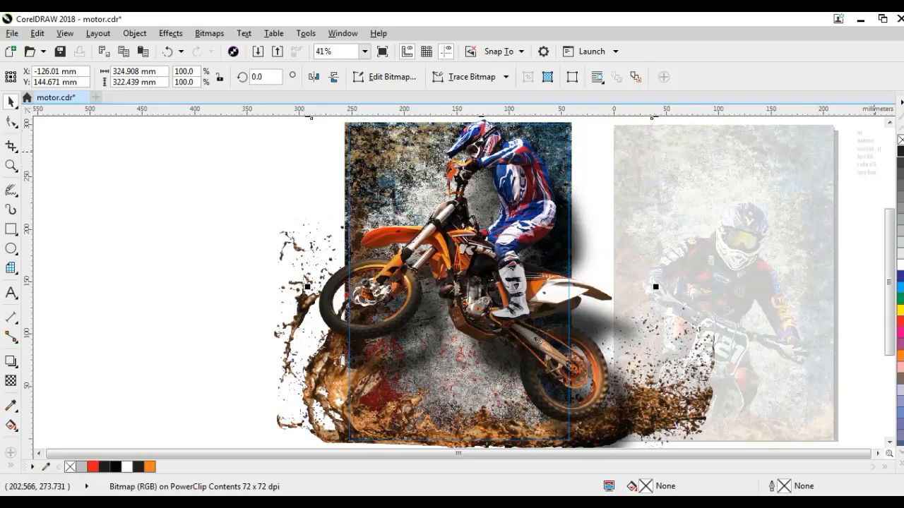
left_click(890, 122)
left_click_drag(658, 147, 604, 199)
left_click_drag(472, 324, 454, 329)
left_click_drag(587, 205, 576, 217)
left_click_drag(459, 308, 459, 319)
left_click(604, 324)
left_click(505, 269)
Adjust the orange bike rider image with Brightness/Contrast/Intensity, using brightness 2, contrast 33 and intensity 0
key("shift+F2")
left_click(173, 34)
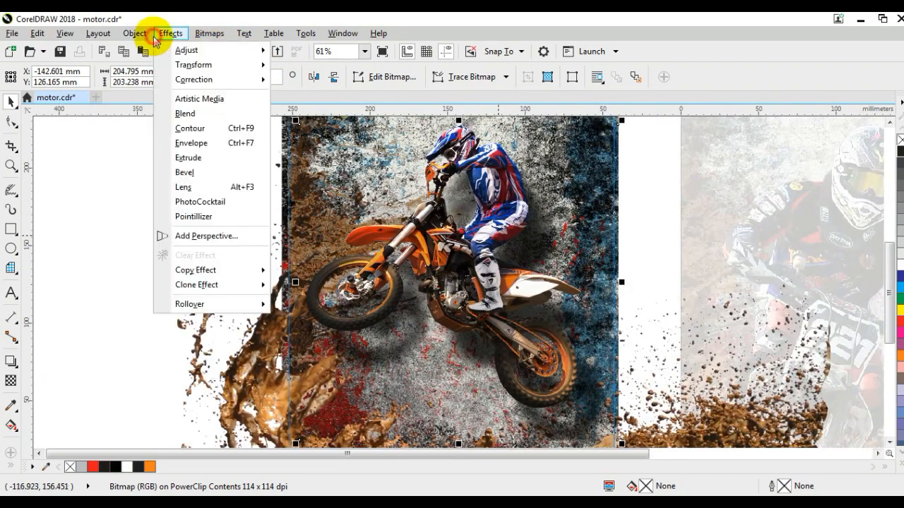
mouse_move(176, 49)
left_click(297, 120)
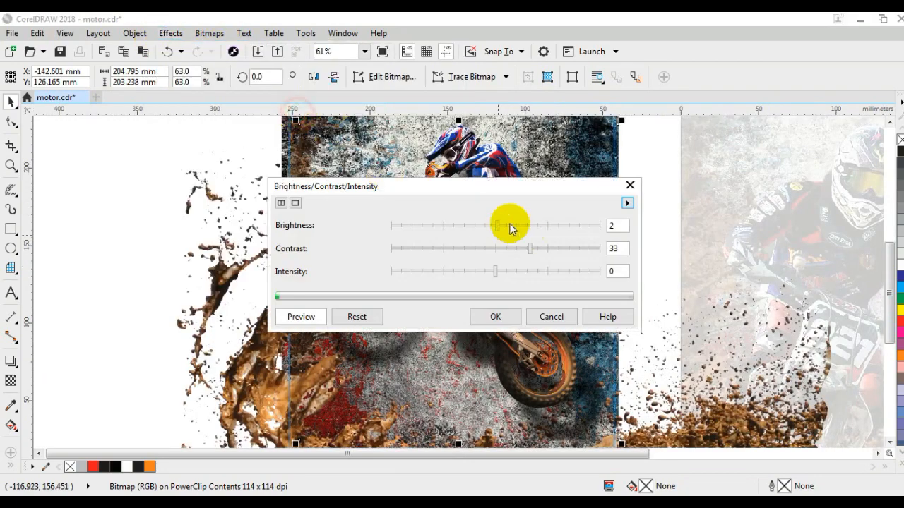
left_click_drag(484, 196, 591, 217)
left_click(605, 336)
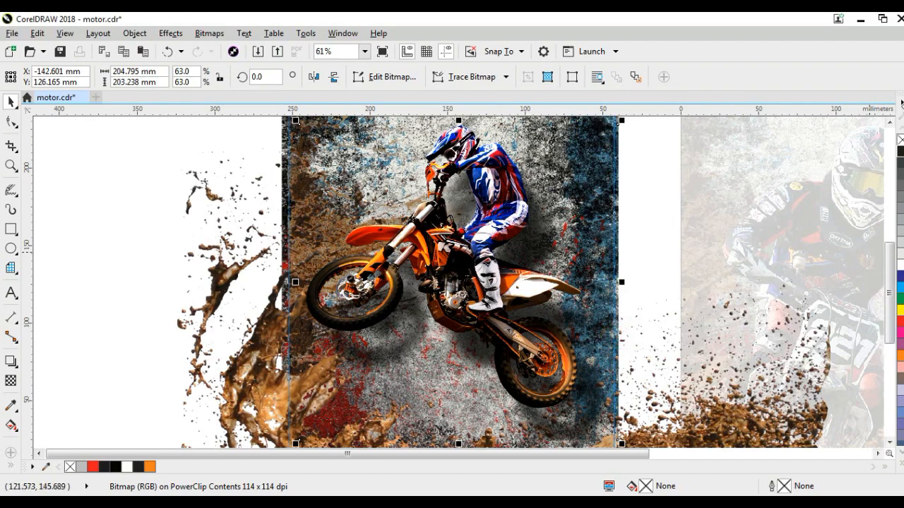
Enlarge the brown mud splash in the duplicate poster to about 521 by 294 mm
key("F3")
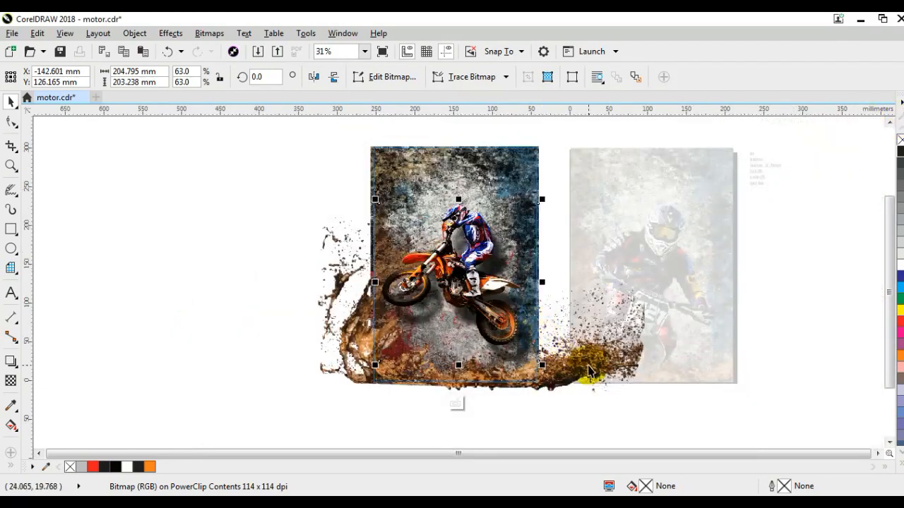
left_click(620, 366)
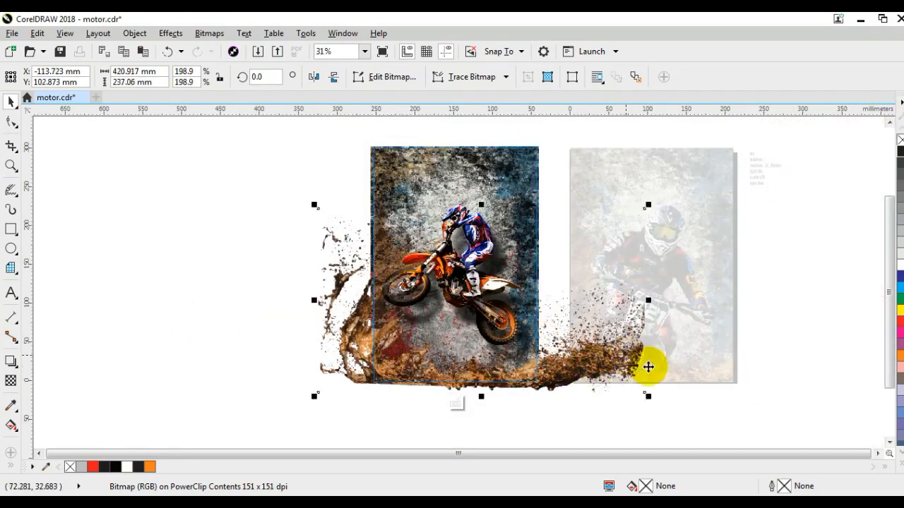
left_click_drag(647, 206, 726, 161)
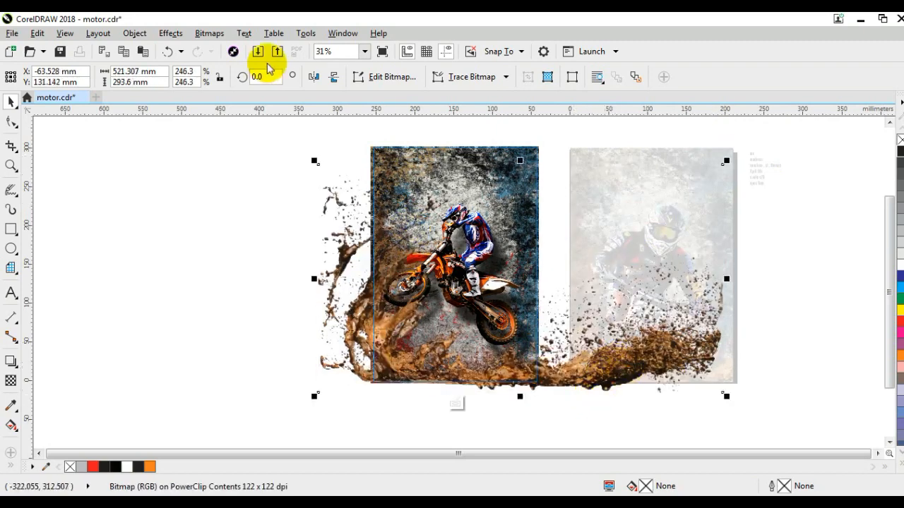
Mirror the mud splash horizontally and move it so its curl rises around the bike's rear wheel
left_click(313, 77)
left_click(238, 262)
left_click_drag(674, 348, 509, 355)
left_click_drag(292, 360, 299, 355)
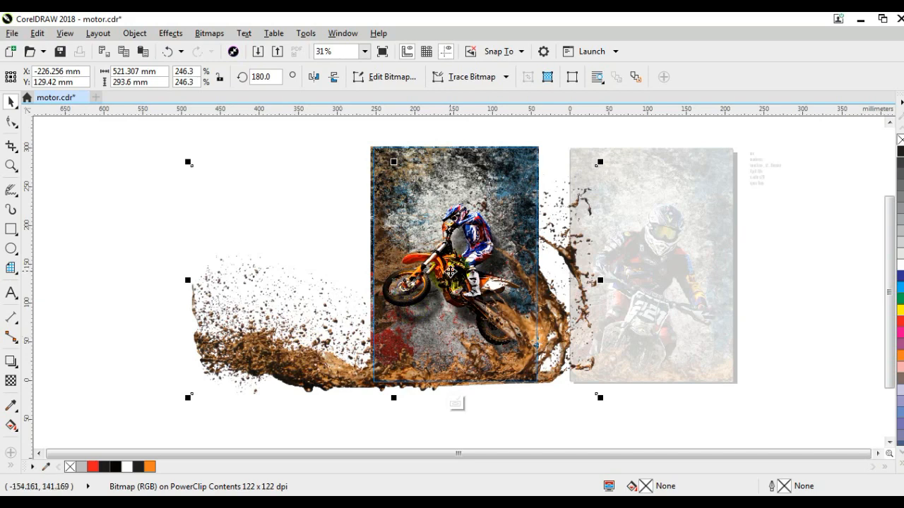
Finish editing the duplicate poster's PowerClip contents and clear the selection
right_click(450, 270)
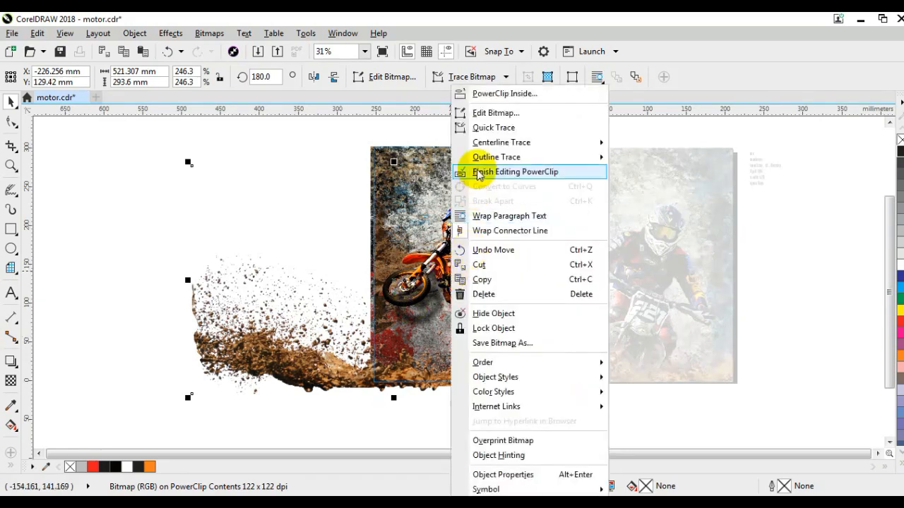
left_click(480, 172)
left_click(276, 188)
left_click_drag(293, 120, 737, 399)
key("shift+F2")
left_click(455, 282)
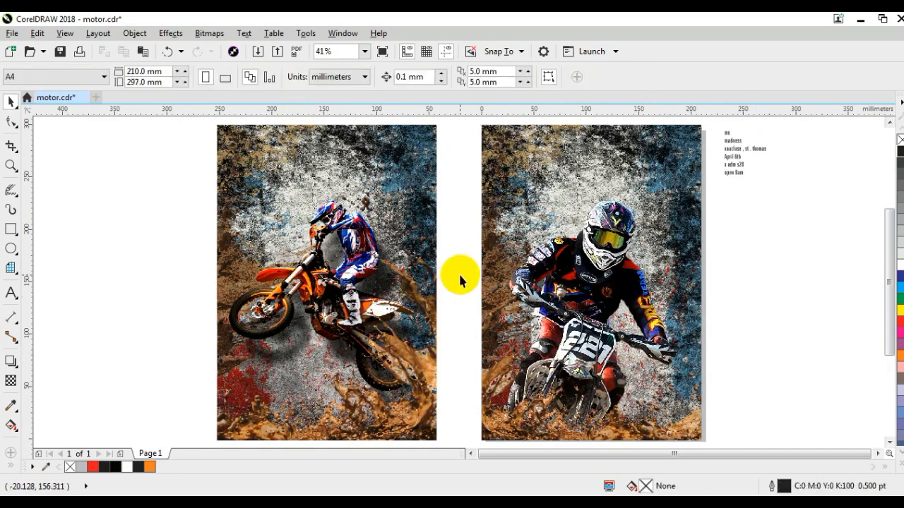
Enlarge the event text block beside the page to about 133 by 143 mm and break it apart into separate lines
left_click(739, 172)
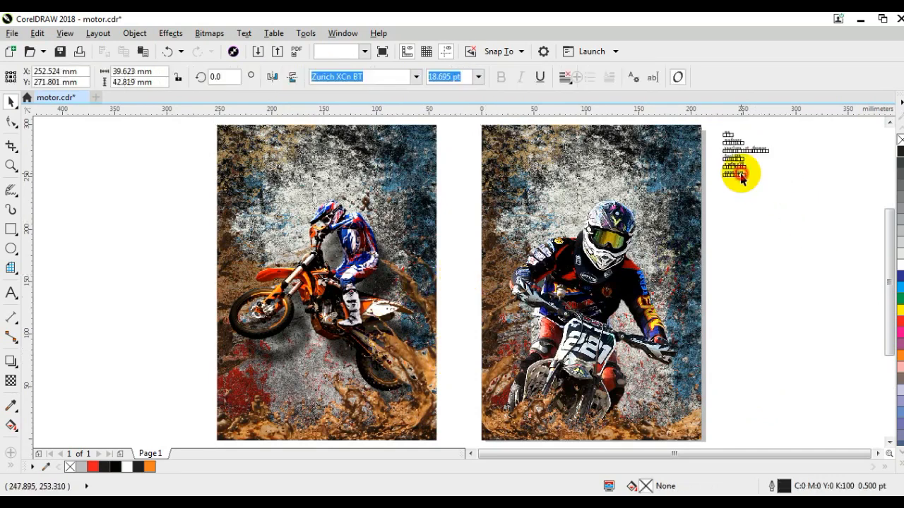
left_click_drag(773, 189, 876, 455)
left_click_drag(688, 273, 687, 326)
key("ctrl+k")
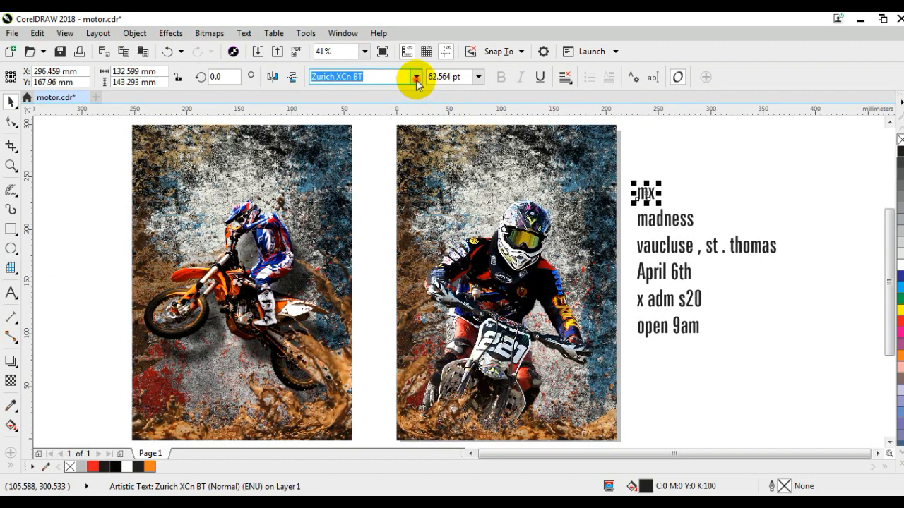
Set the "mx" line in the Brush Pains font and enlarge it to about 139 by 80 mm across the poster's upper part
left_click(417, 79)
left_click(389, 133)
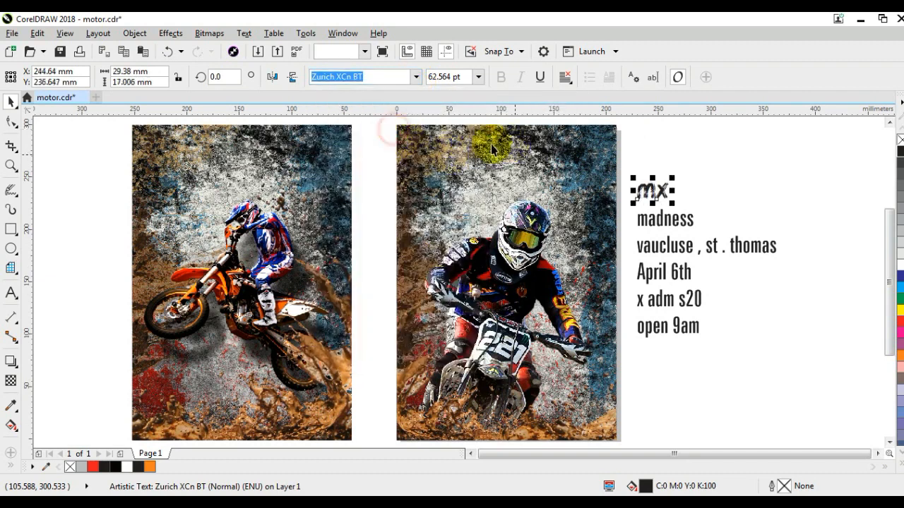
mouse_move(672, 178)
left_mouse_down()
mouse_move(743, 131)
mouse_move(739, 139)
left_mouse_up()
left_click_drag(716, 175, 509, 185)
left_click_drag(533, 216, 575, 252)
mouse_move(580, 260)
left_mouse_down()
mouse_move(544, 144)
mouse_move(534, 195)
left_mouse_up()
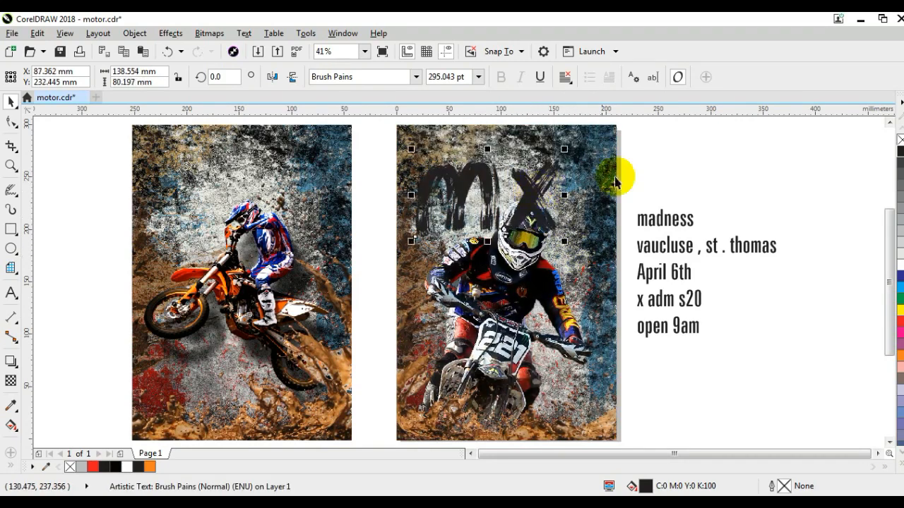
Fill the "mx" title with red and add a drop shadow running straight down from it
left_click(93, 467)
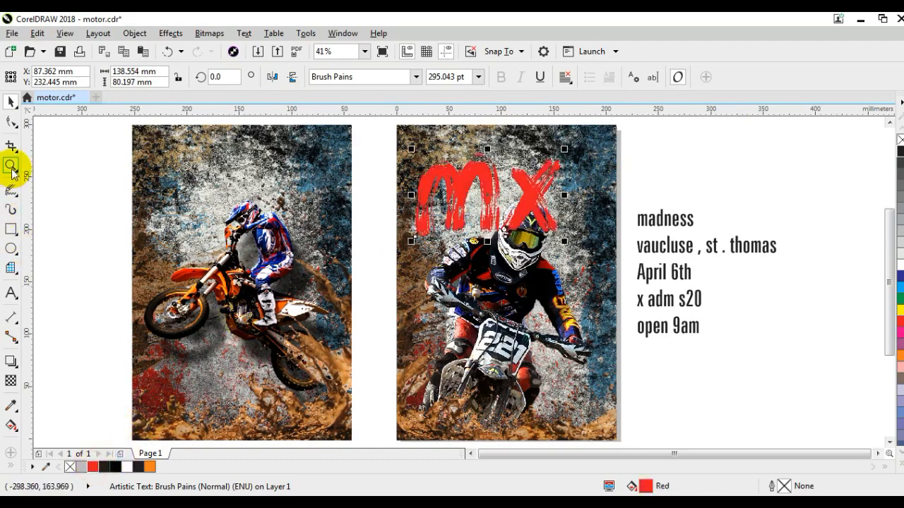
left_click(12, 167)
left_click_drag(377, 148, 668, 273)
left_click(11, 101)
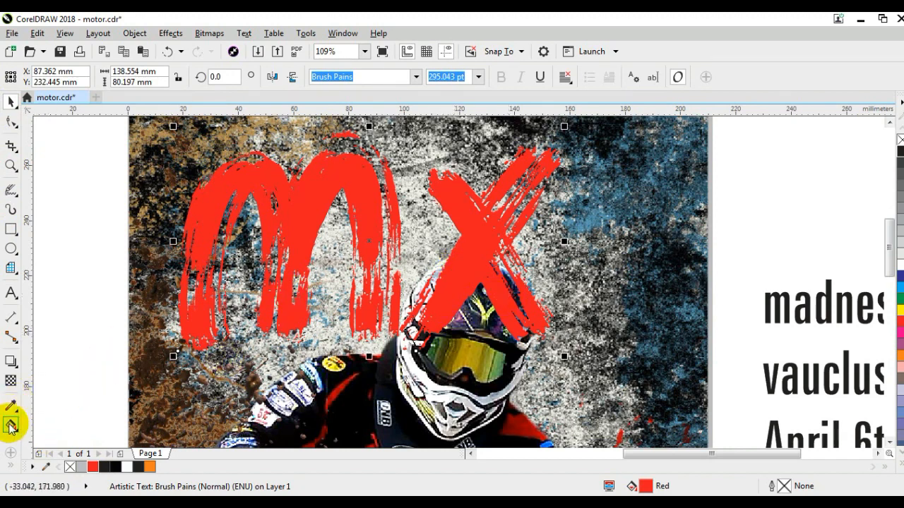
left_click(11, 362)
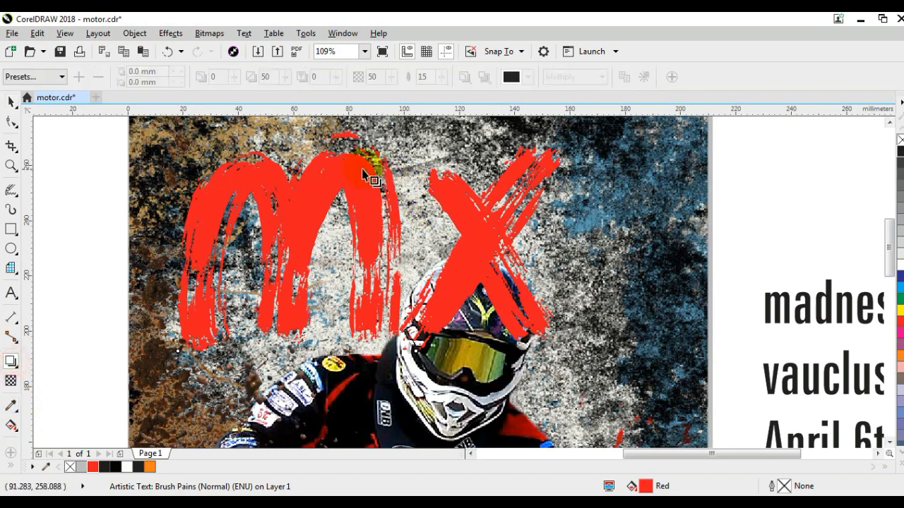
left_click_drag(368, 264, 370, 340)
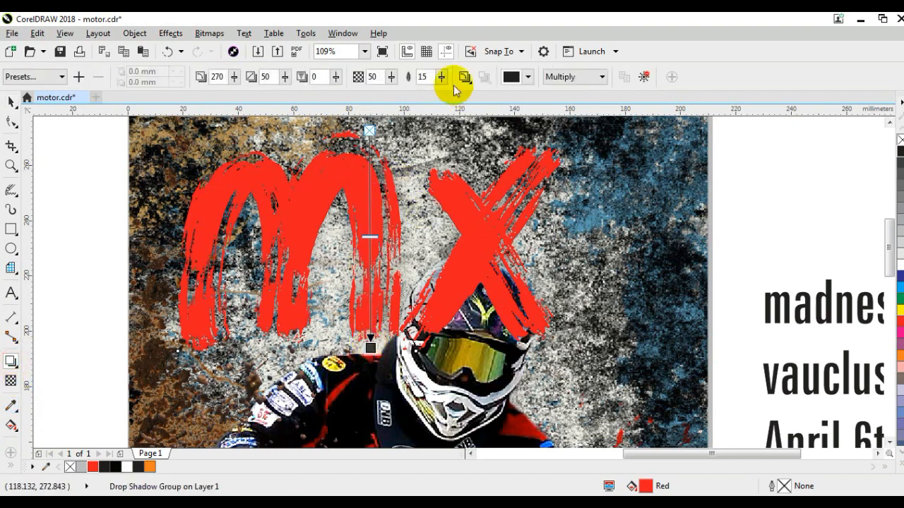
Set the title's shadow colour to C75 M68 Y65 K90 and its opacity to 97, and change its feathering direction
left_click(530, 78)
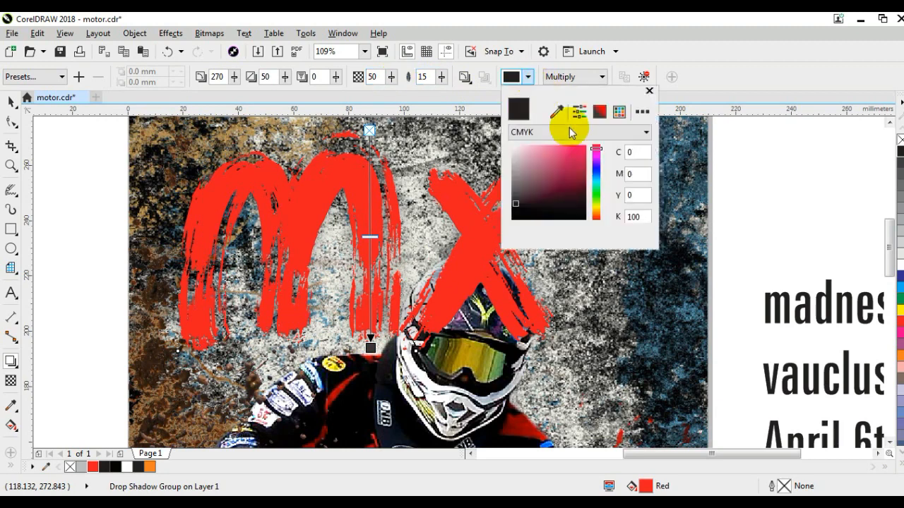
left_click(585, 220)
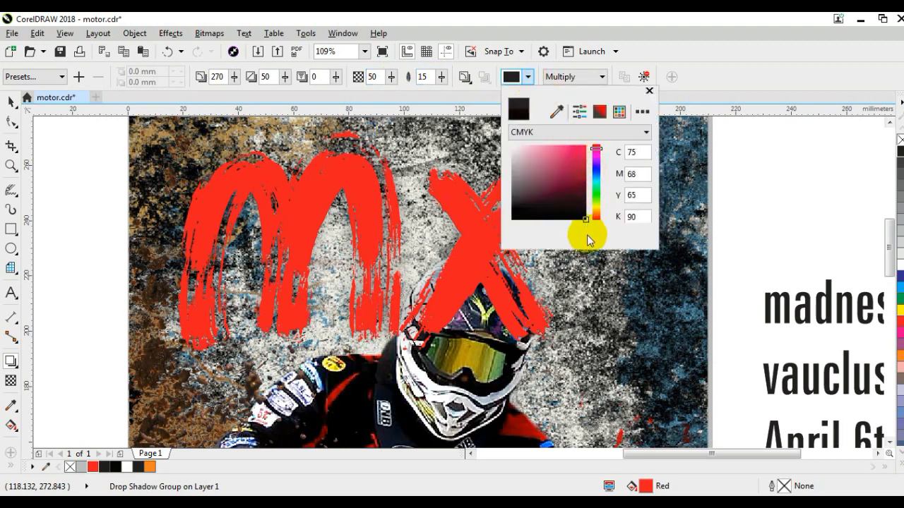
left_click(372, 241)
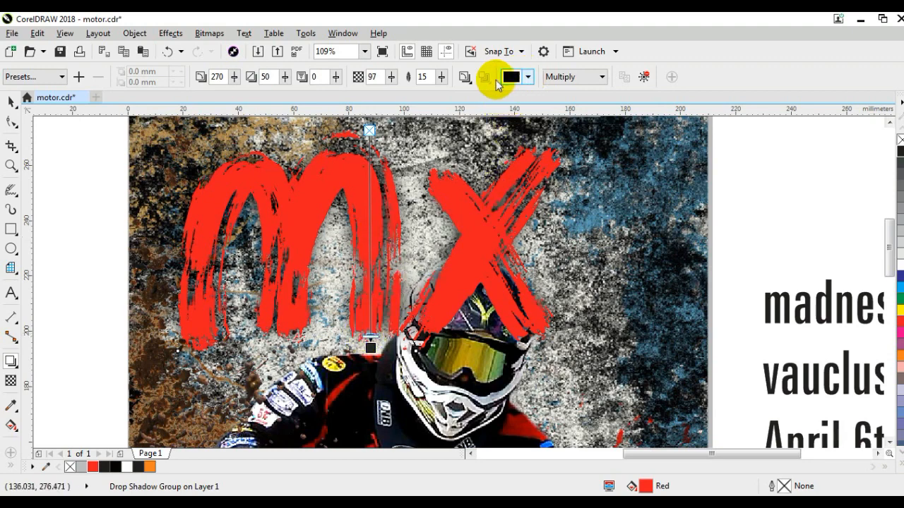
left_click(464, 77)
left_click(466, 139)
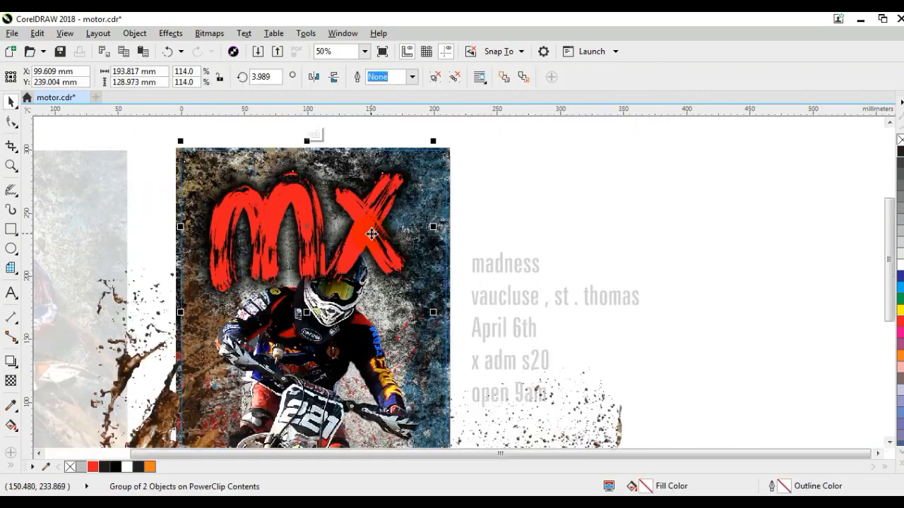
Place the "mx" title behind the rider's helmet and finish editing the poster's PowerClip contents
right_click(371, 238)
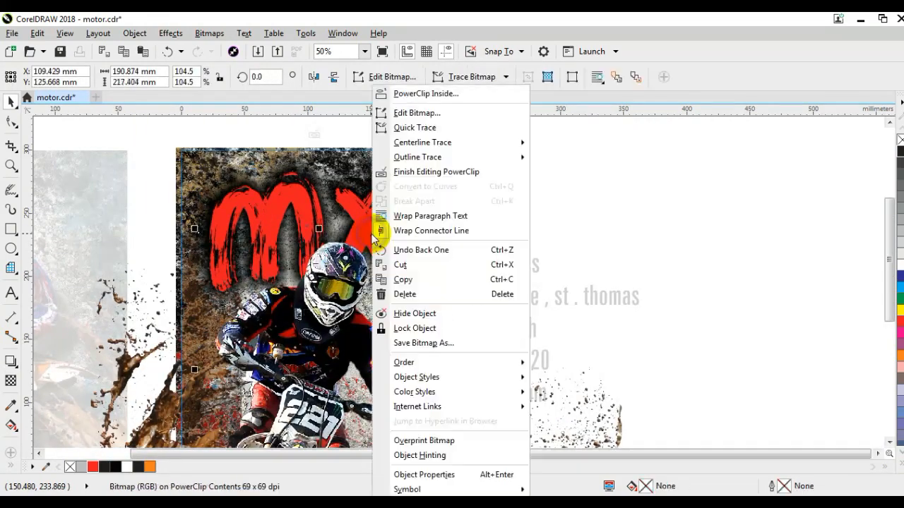
left_click(381, 173)
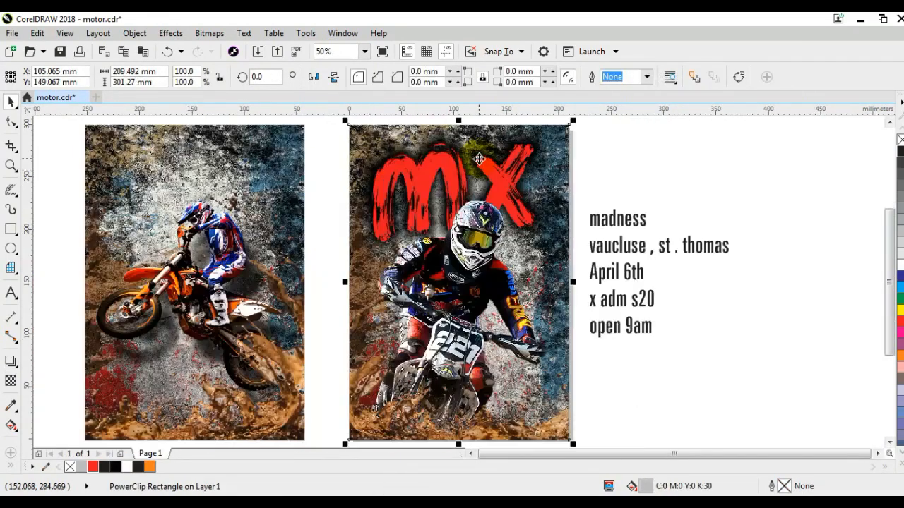
left_click(721, 178)
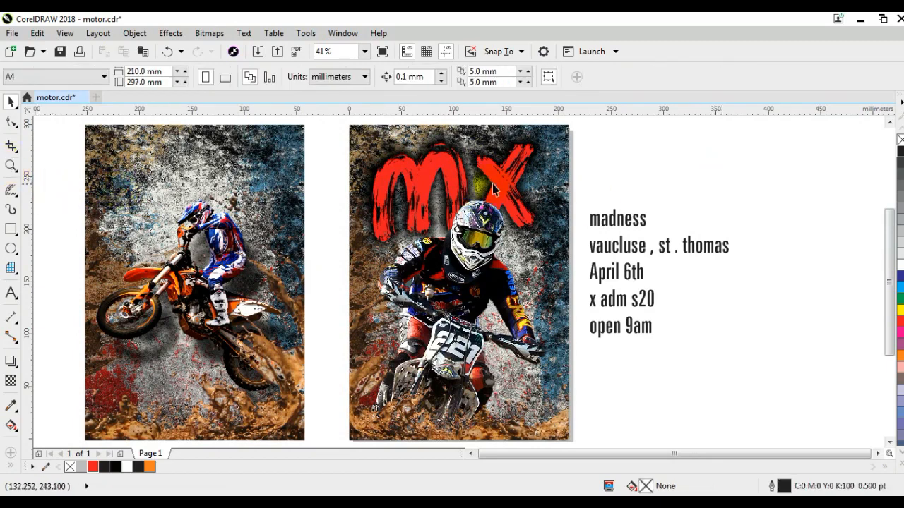
Set the "madness" line in the Brush Pains font and move it onto the poster below the "mx" title
left_click(631, 218)
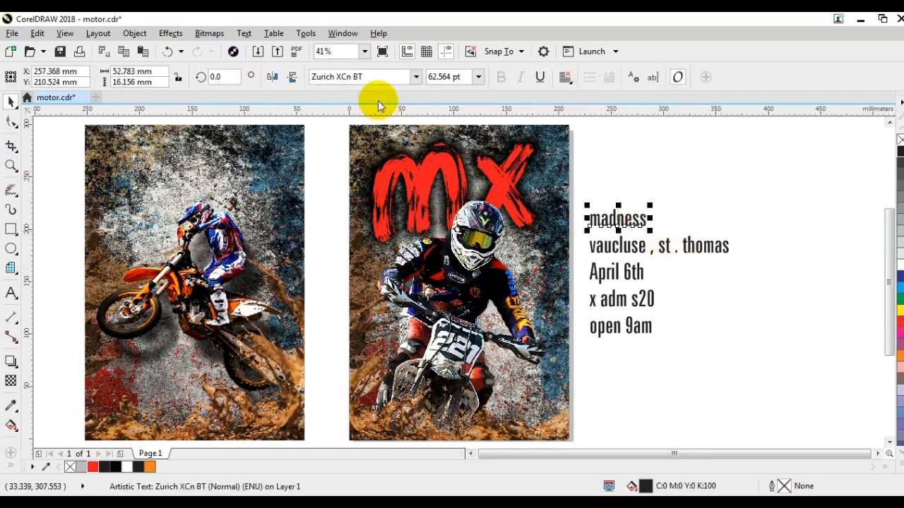
left_click(381, 76)
left_click(415, 76)
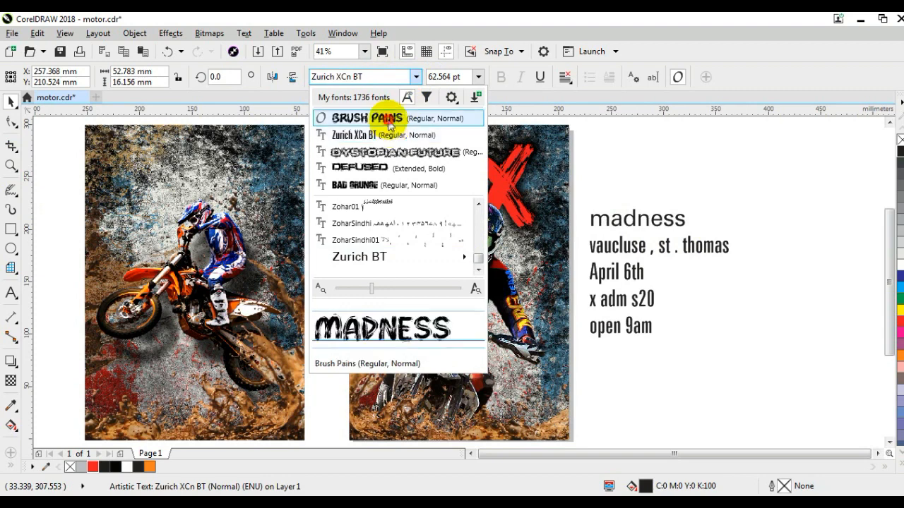
left_click(375, 118)
mouse_move(638, 217)
left_mouse_down()
mouse_move(530, 260)
mouse_move(407, 254)
mouse_move(411, 248)
left_mouse_up()
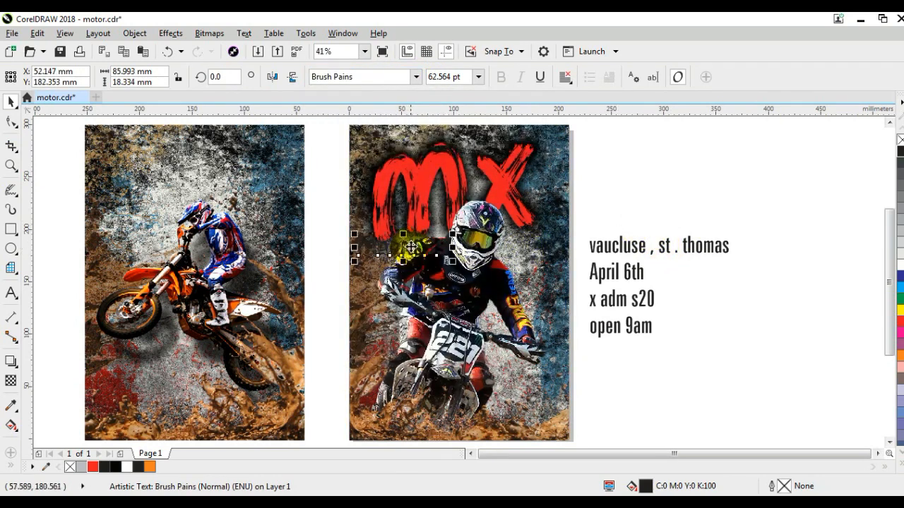
Rotate the "madness" text 6.715 degrees, place it over the "x" of the title and fill it with yellow
left_click(411, 245)
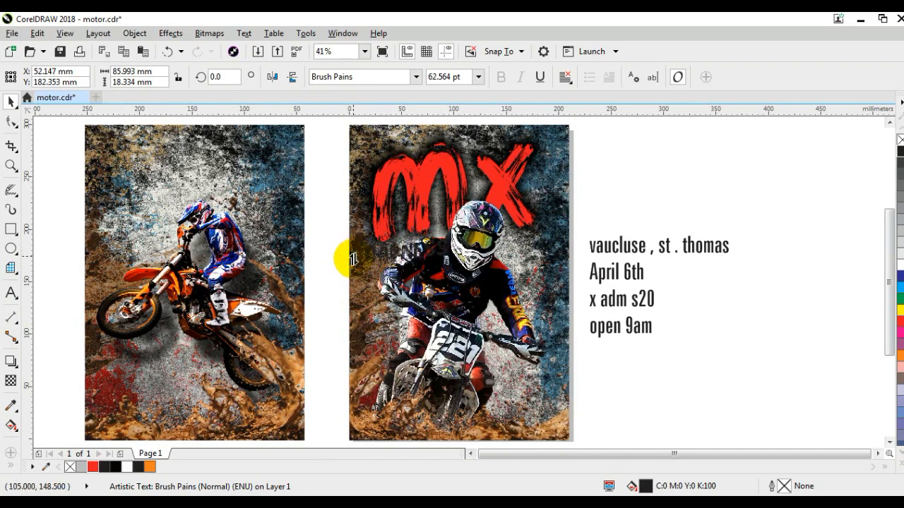
left_click_drag(353, 259, 353, 259)
left_click_drag(418, 249, 515, 169)
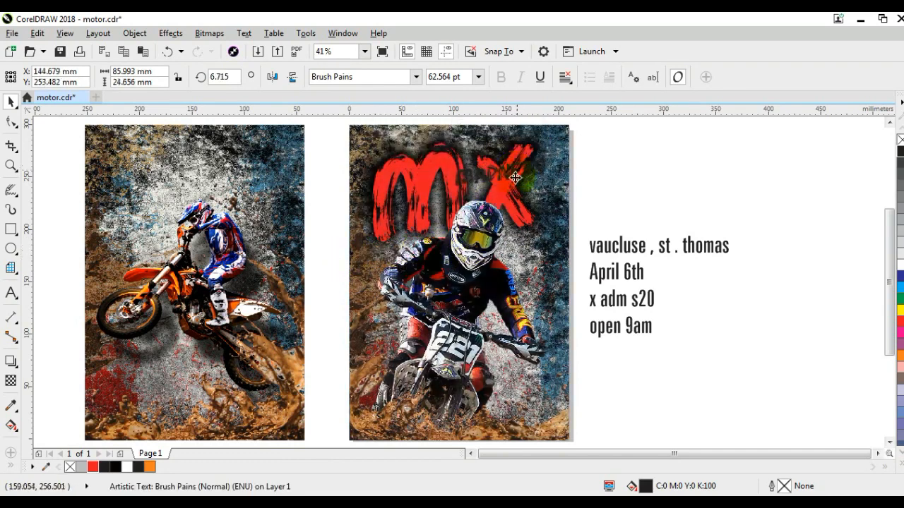
left_click(900, 459)
left_click(900, 299)
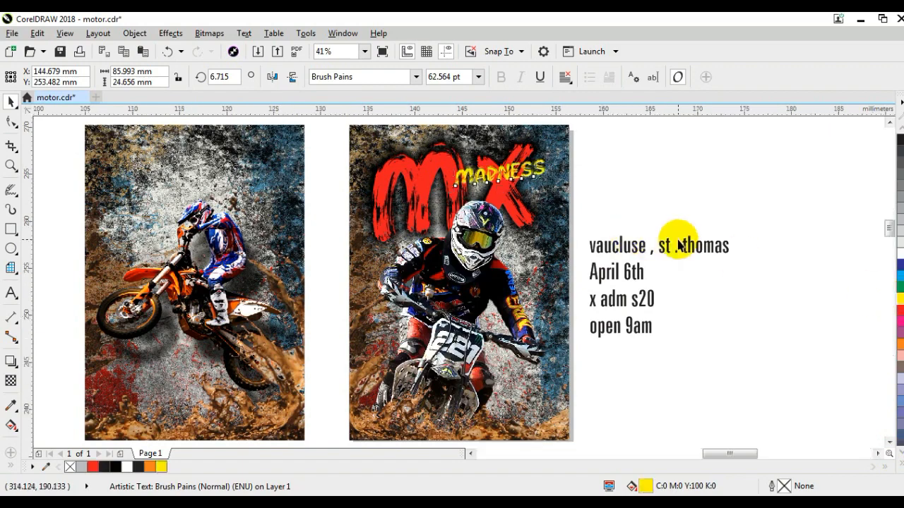
Add a drop shadow to "madness" with colour C75 M68 Y65 K90, a changed feathering direction and opacity 100
scroll(531, 288, "up", 5)
scroll(531, 287, "down", 1)
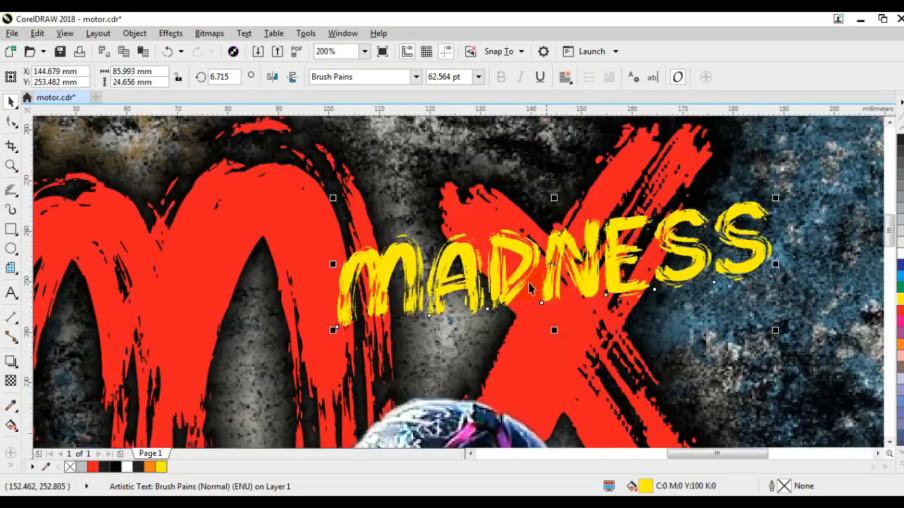
left_click(10, 364)
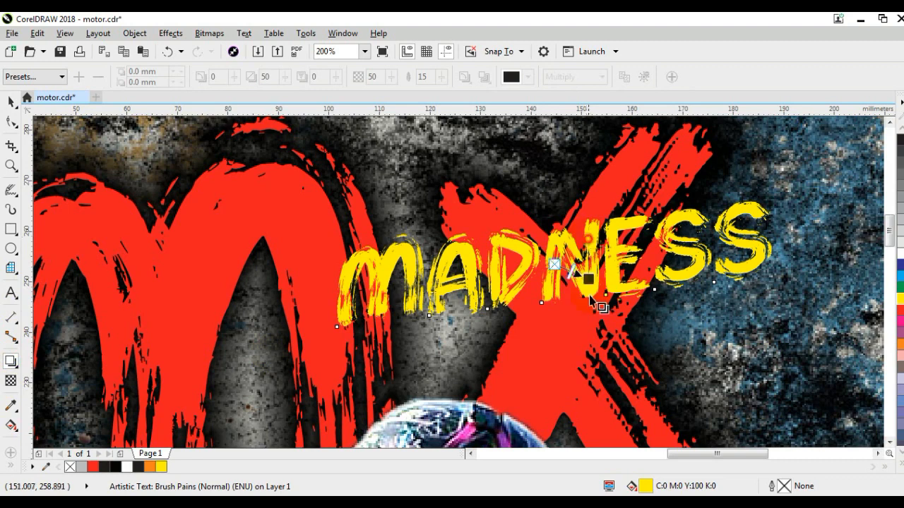
left_click_drag(584, 300, 593, 311)
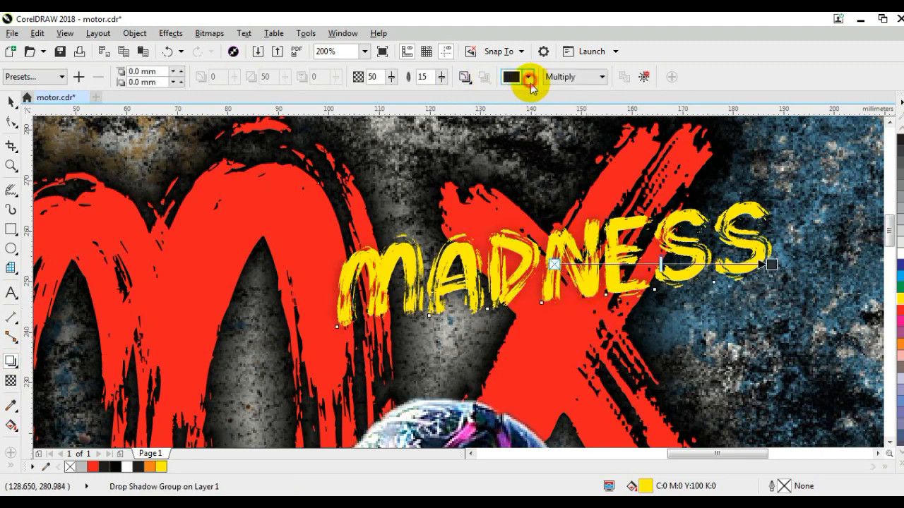
left_click(528, 77)
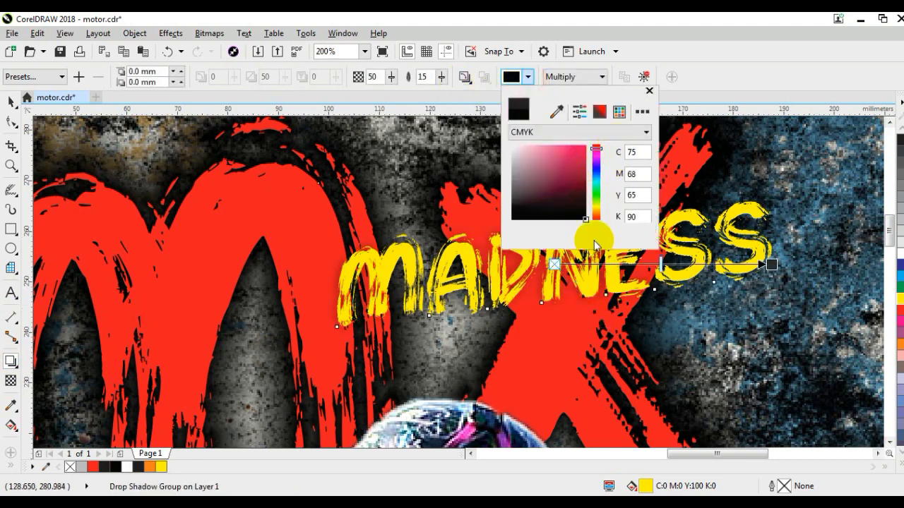
left_click(464, 77)
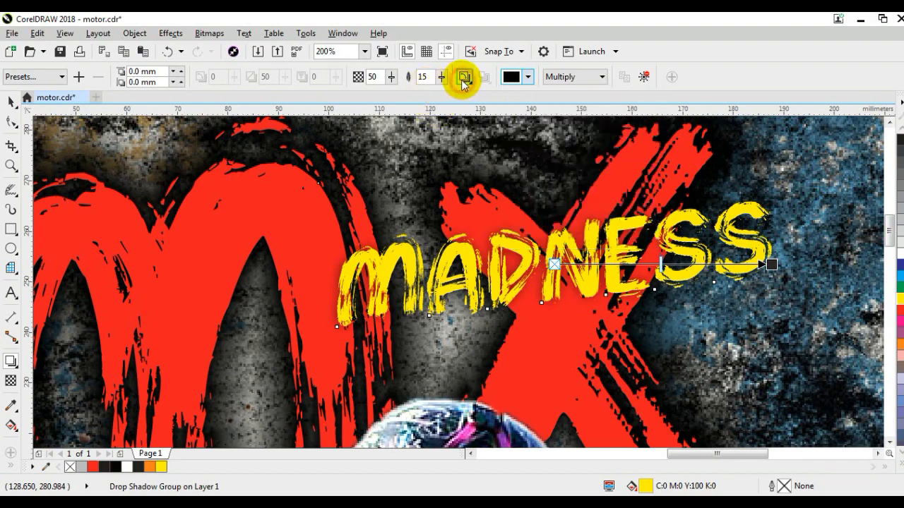
left_click(464, 77)
left_click(488, 137)
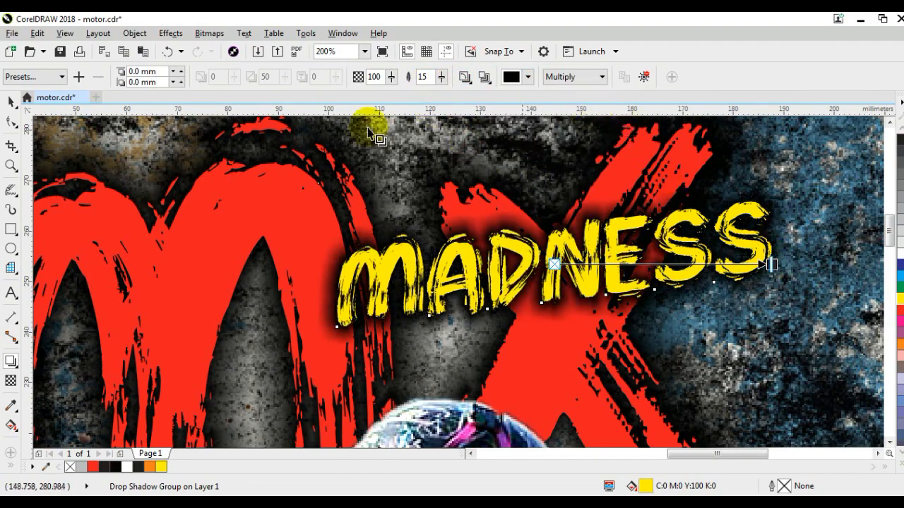
Break the "madness" text's drop shadow group apart
left_click(11, 102)
left_click(136, 33)
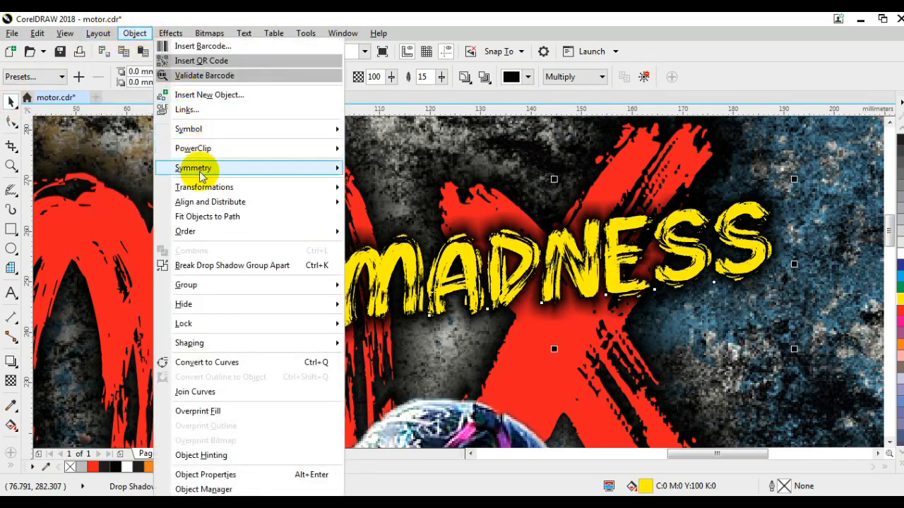
left_click(212, 266)
scroll(382, 258, "down", 2)
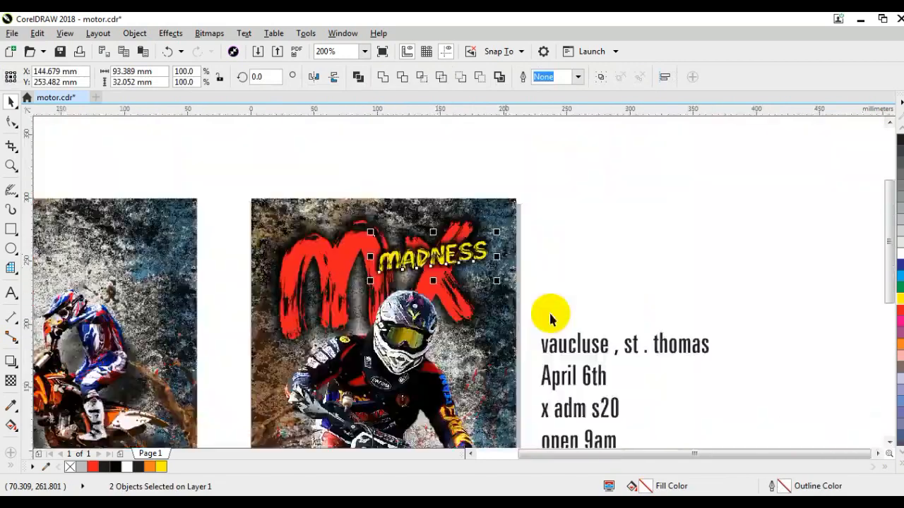
Enlarge "madness" and its shadow together to about 99 mm wide and reposition them over the "x"
left_click_drag(593, 212, 334, 273)
left_click_drag(425, 256, 422, 264)
left_click_drag(579, 198, 243, 288)
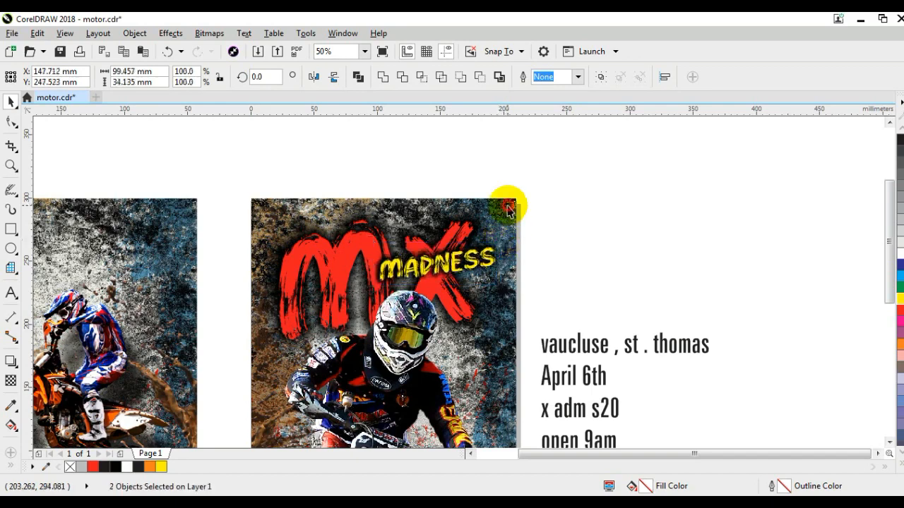
left_click(491, 231)
key("shift+F4")
left_click(749, 210)
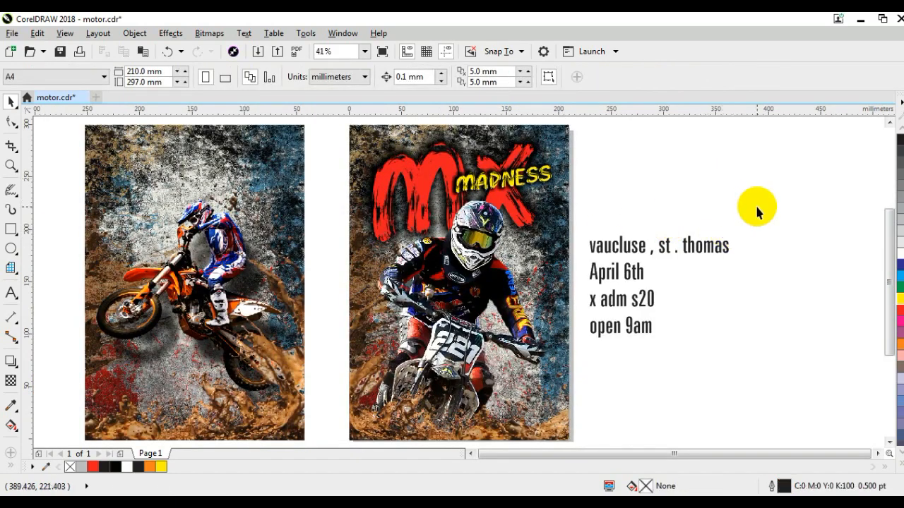
Set the date, admission and opening time lines in Brush Pains at 32.33 pt and place them beside the rider's helmet
left_click_drag(697, 353, 584, 255)
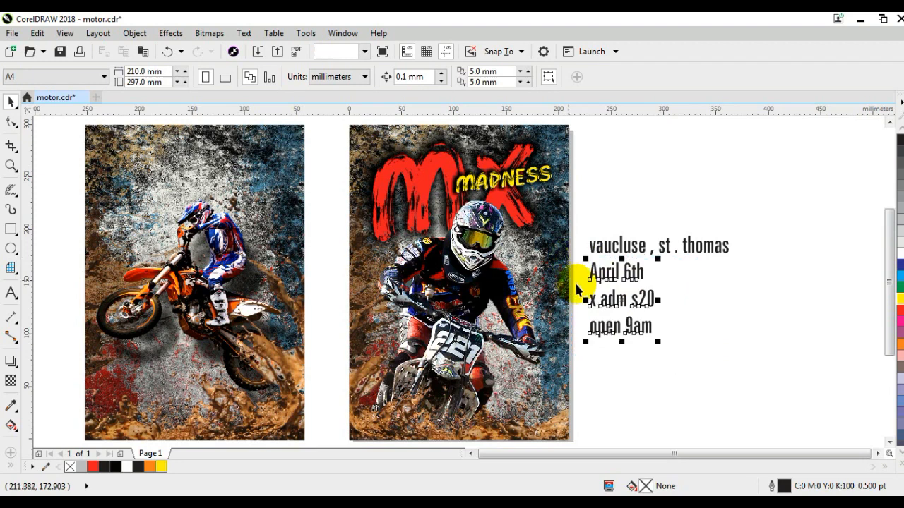
left_click(417, 77)
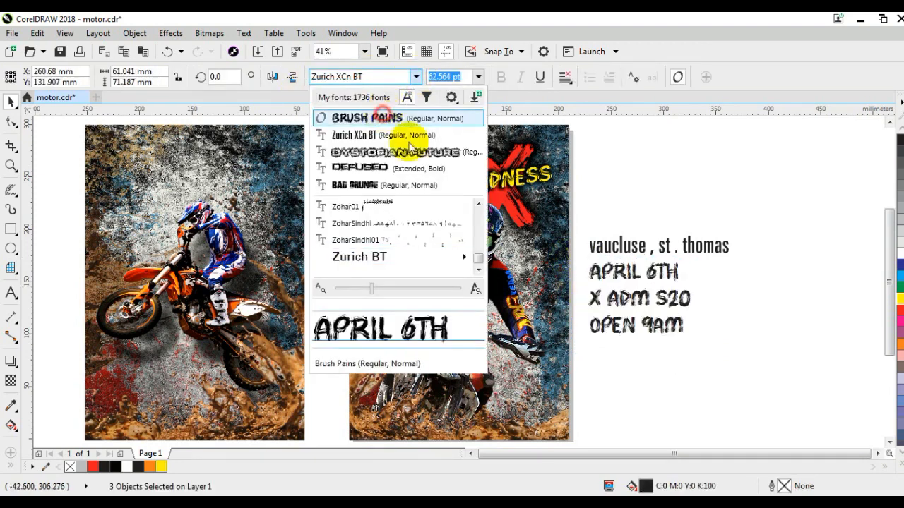
left_click(384, 118)
mouse_move(646, 317)
left_mouse_down()
mouse_move(641, 310)
mouse_move(672, 322)
mouse_move(569, 253)
mouse_move(531, 260)
left_mouse_up()
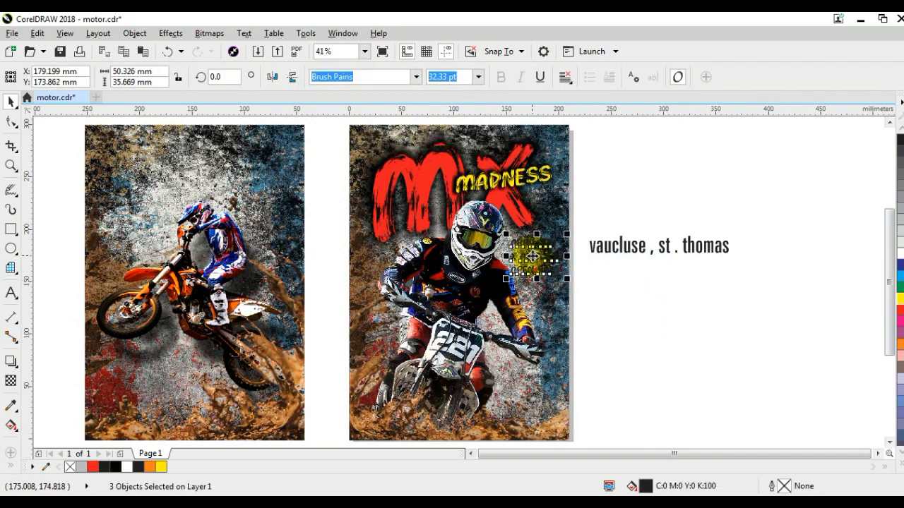
left_click(767, 289)
Delete the leftover venue line beside the poster
left_click(647, 246)
key("Delete")
left_click(693, 274)
Fill the three event detail lines with white and rotate them 14.614 degrees beside the helmet
left_click(12, 167)
left_click_drag(418, 208, 672, 339)
left_click(10, 101)
left_click_drag(547, 154, 286, 312)
left_click(472, 243)
left_click_drag(503, 292, 472, 280)
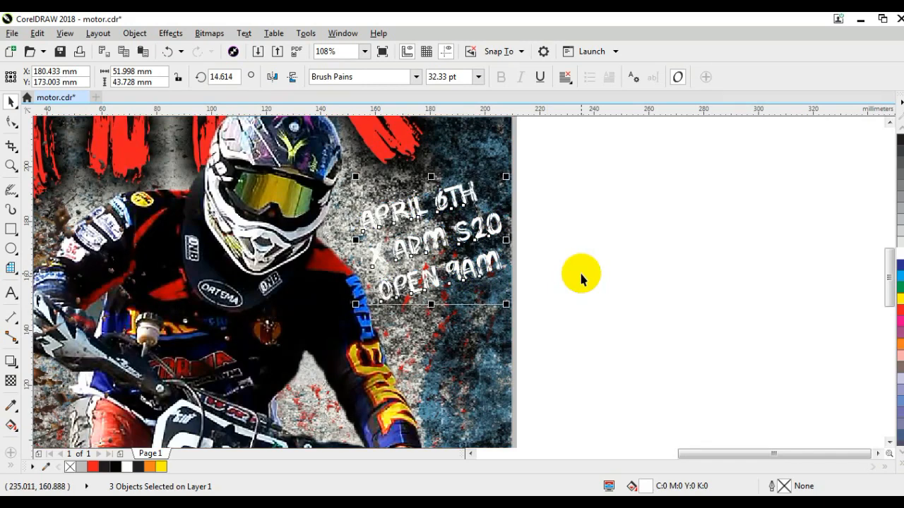
left_click(581, 277)
Paste the black brush stroke image and scale it to 5%
key("ctrl+v")
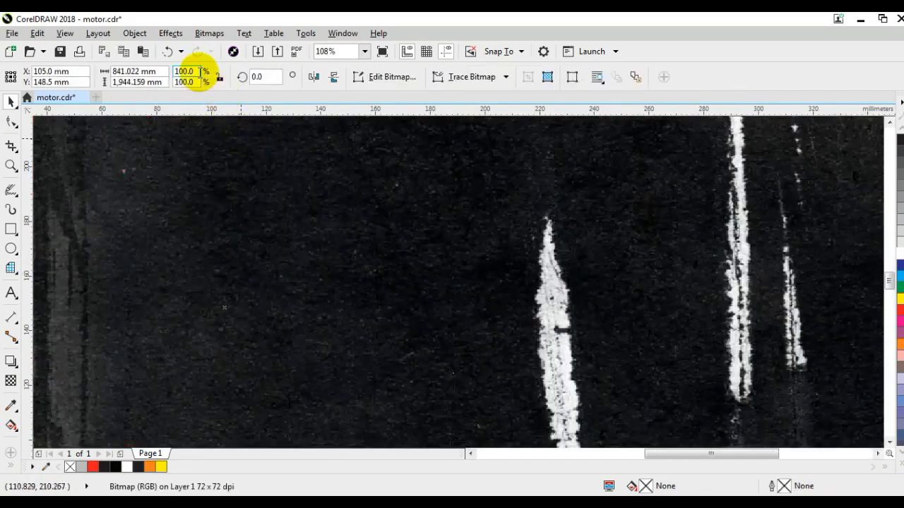
type("5")
key("Return")
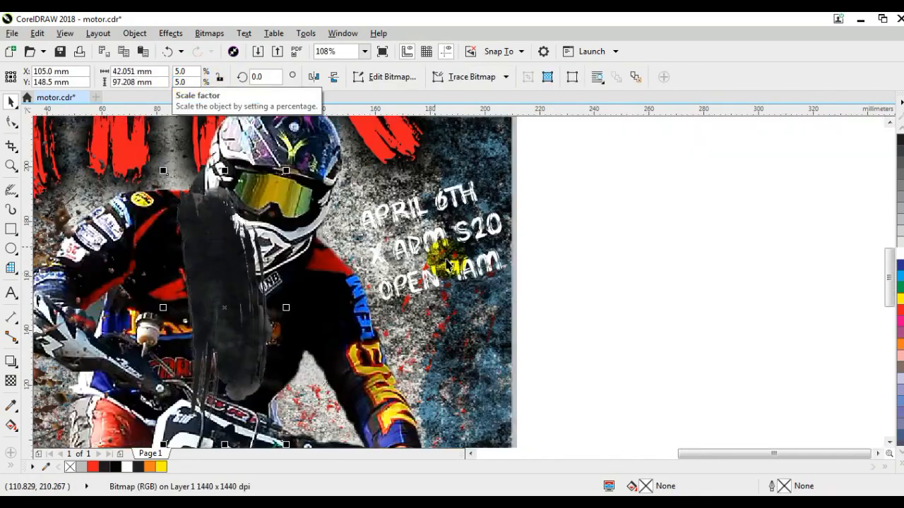
Move the brush stroke image off the page beside the poster and rotate it to 101.438 degrees
left_click(443, 242, "shift")
key("c")
left_click_drag(457, 272, 657, 299)
left_click(656, 299)
mouse_move(704, 408)
left_mouse_down()
mouse_move(712, 218)
mouse_move(706, 253)
left_mouse_up()
left_click(695, 347)
left_click(628, 305)
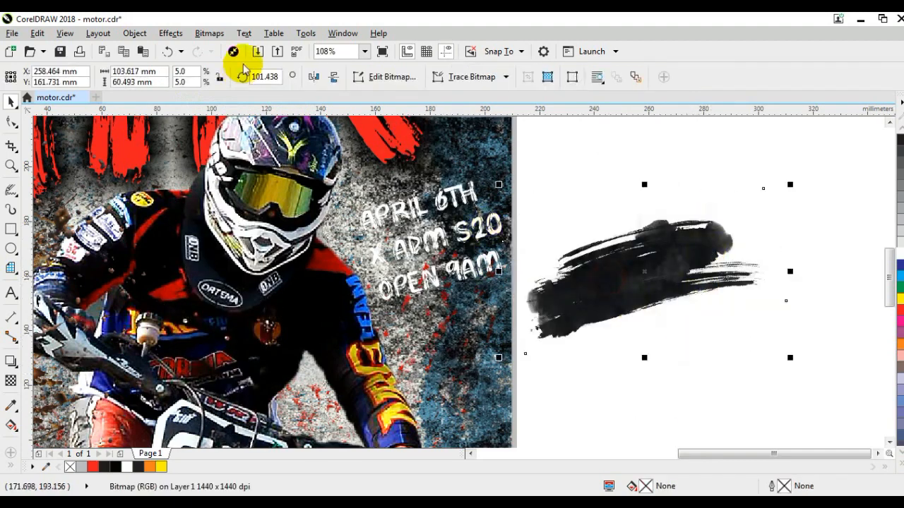
Darken the brush stroke image by applying a gamma value of 0.33
left_click(170, 33)
mouse_move(269, 61)
left_click(311, 149)
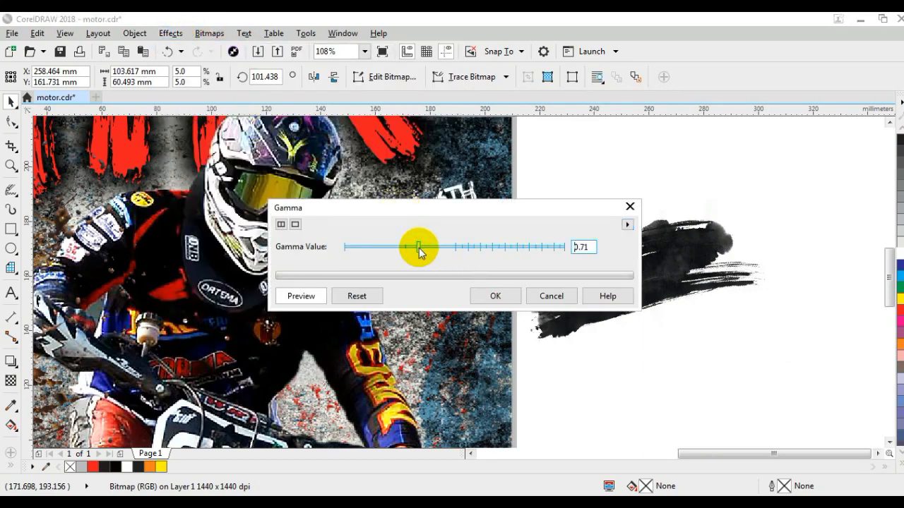
left_click_drag(414, 252, 369, 248)
left_click(484, 297)
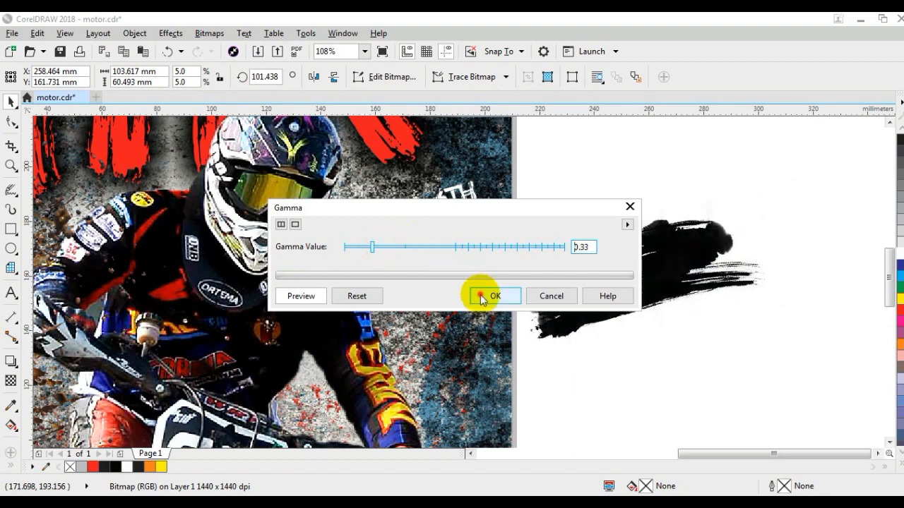
Move the brush stroke over the event details and enlarge it to 9.1% scale, about 188 mm wide
mouse_move(653, 307)
left_mouse_down()
mouse_move(654, 295)
mouse_move(490, 279)
left_mouse_up()
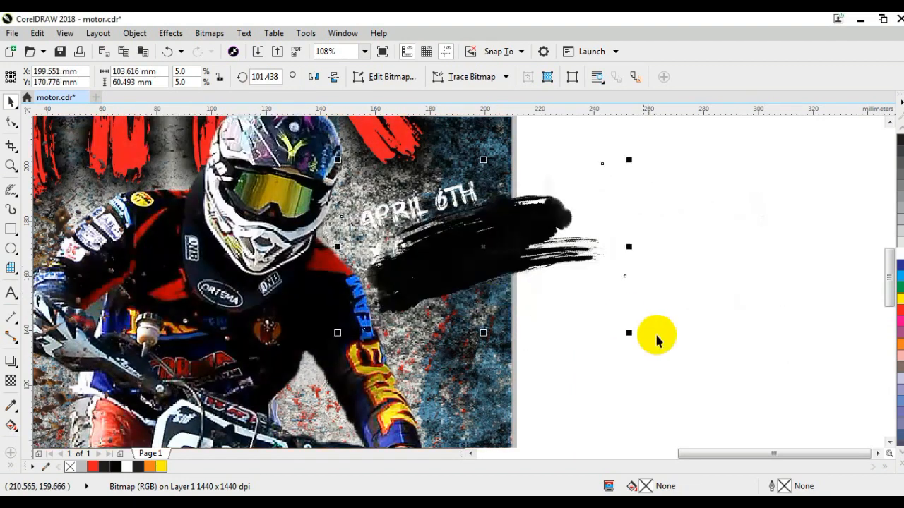
left_click_drag(630, 332, 765, 386)
left_click_drag(632, 269, 599, 236)
left_click_drag(690, 357, 714, 369)
left_click_drag(585, 231, 593, 243)
Place the brush stroke inside the poster's PowerClip frame
right_click(594, 243)
left_click(632, 108)
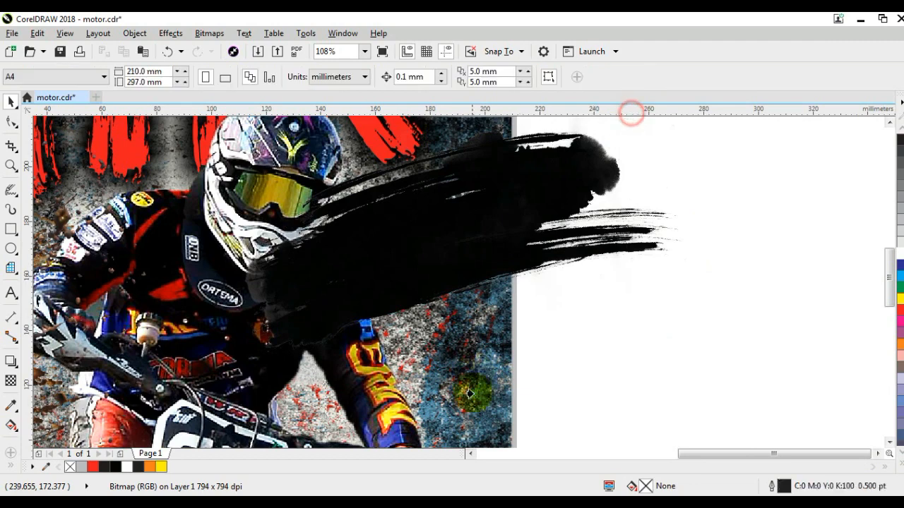
left_click(501, 417)
Edit the poster's PowerClip contents, arrange the brush stroke behind the rider but above the grunge background, and finish editing
right_click(501, 418)
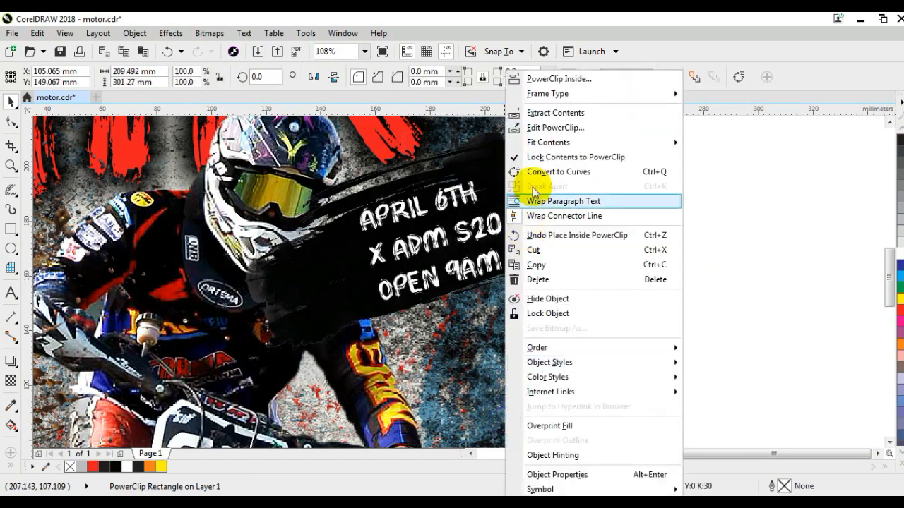
left_click(537, 127)
left_click(539, 233)
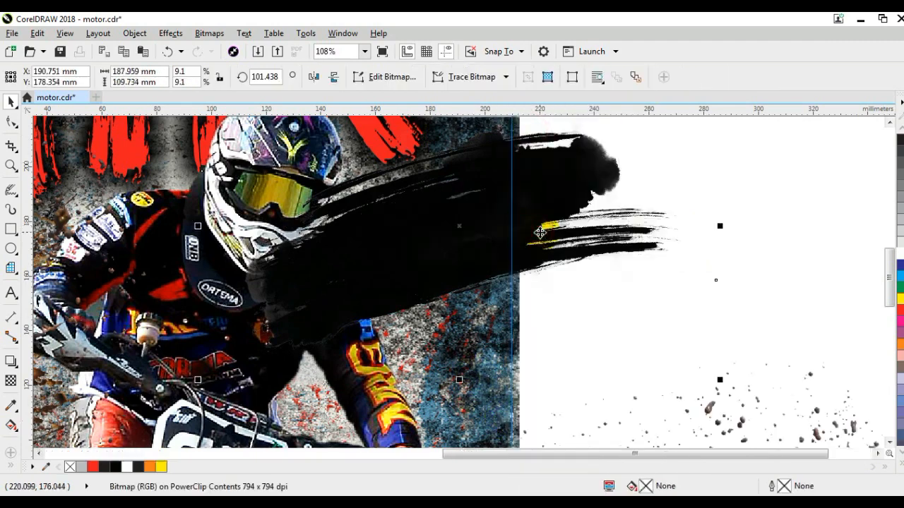
key("shift+Page_Down")
key("ctrl+Page_Up")
scroll(592, 176, "up", 3)
right_click(592, 174)
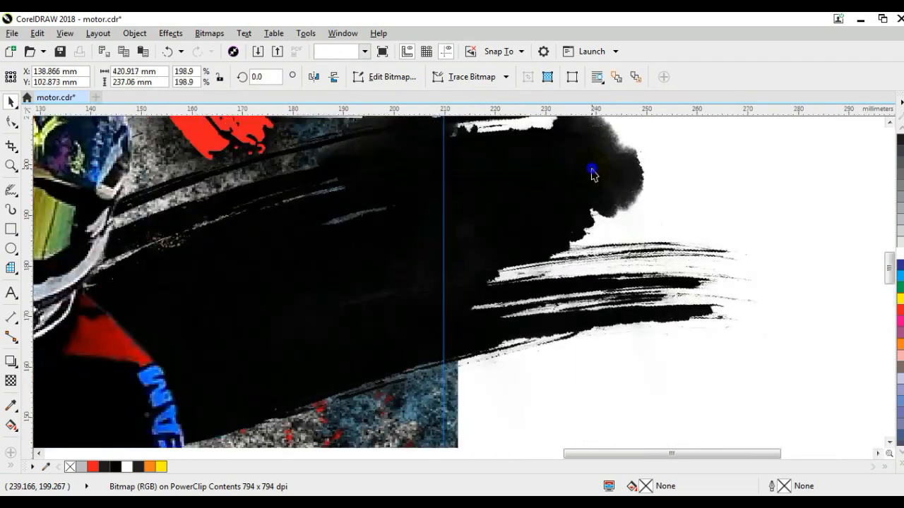
left_click(608, 169)
scroll(597, 222, "down", 8)
left_click_drag(607, 210, 503, 297)
left_click_drag(572, 283, 565, 280)
left_click(542, 270)
Undo the shift of the poster frame and fit both posters in view
left_click(542, 272)
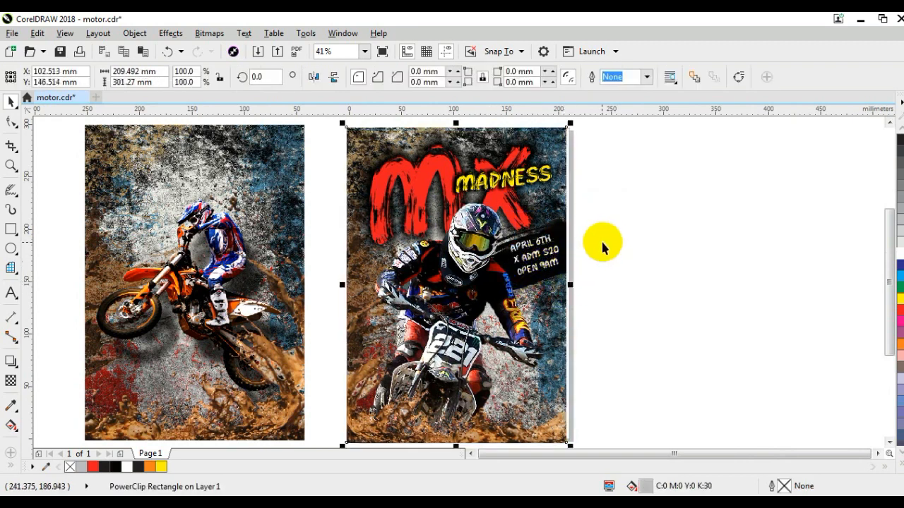
left_click(608, 211)
left_click(542, 293)
scroll(541, 293, "down", 2)
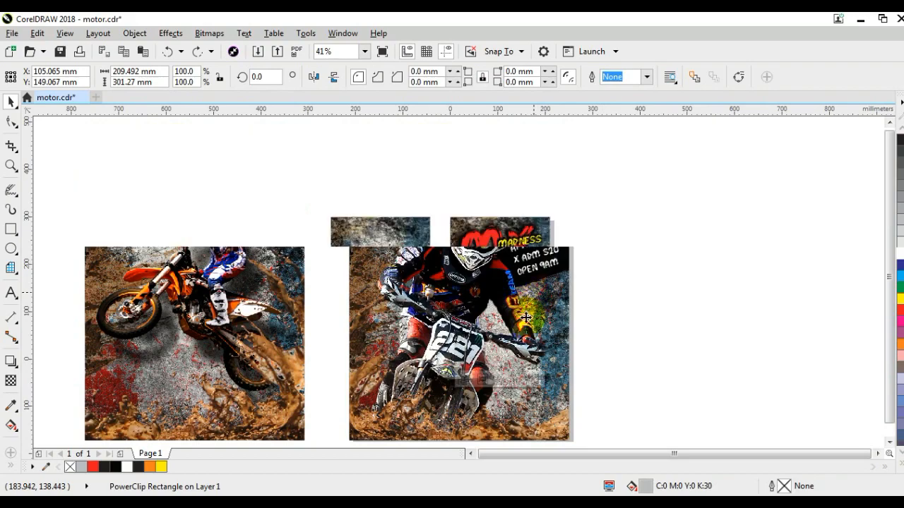
left_click_drag(568, 379, 314, 195)
key("shift+F2")
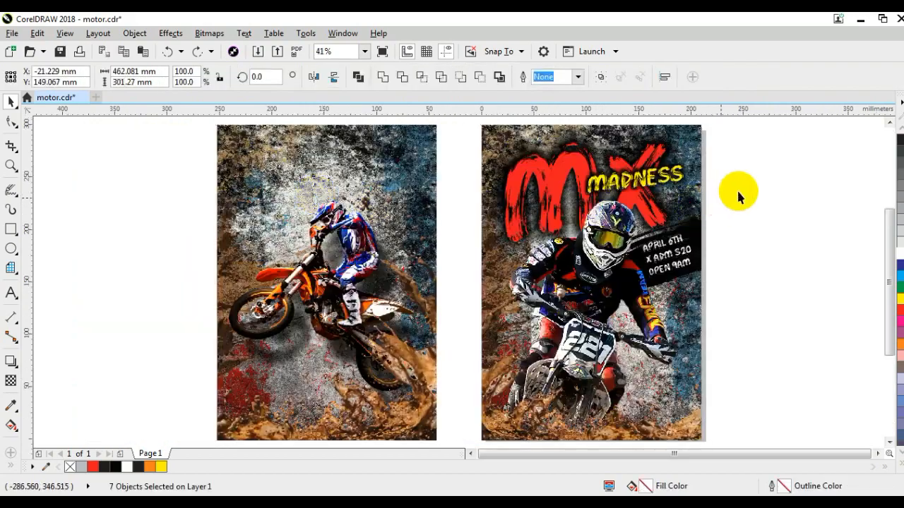